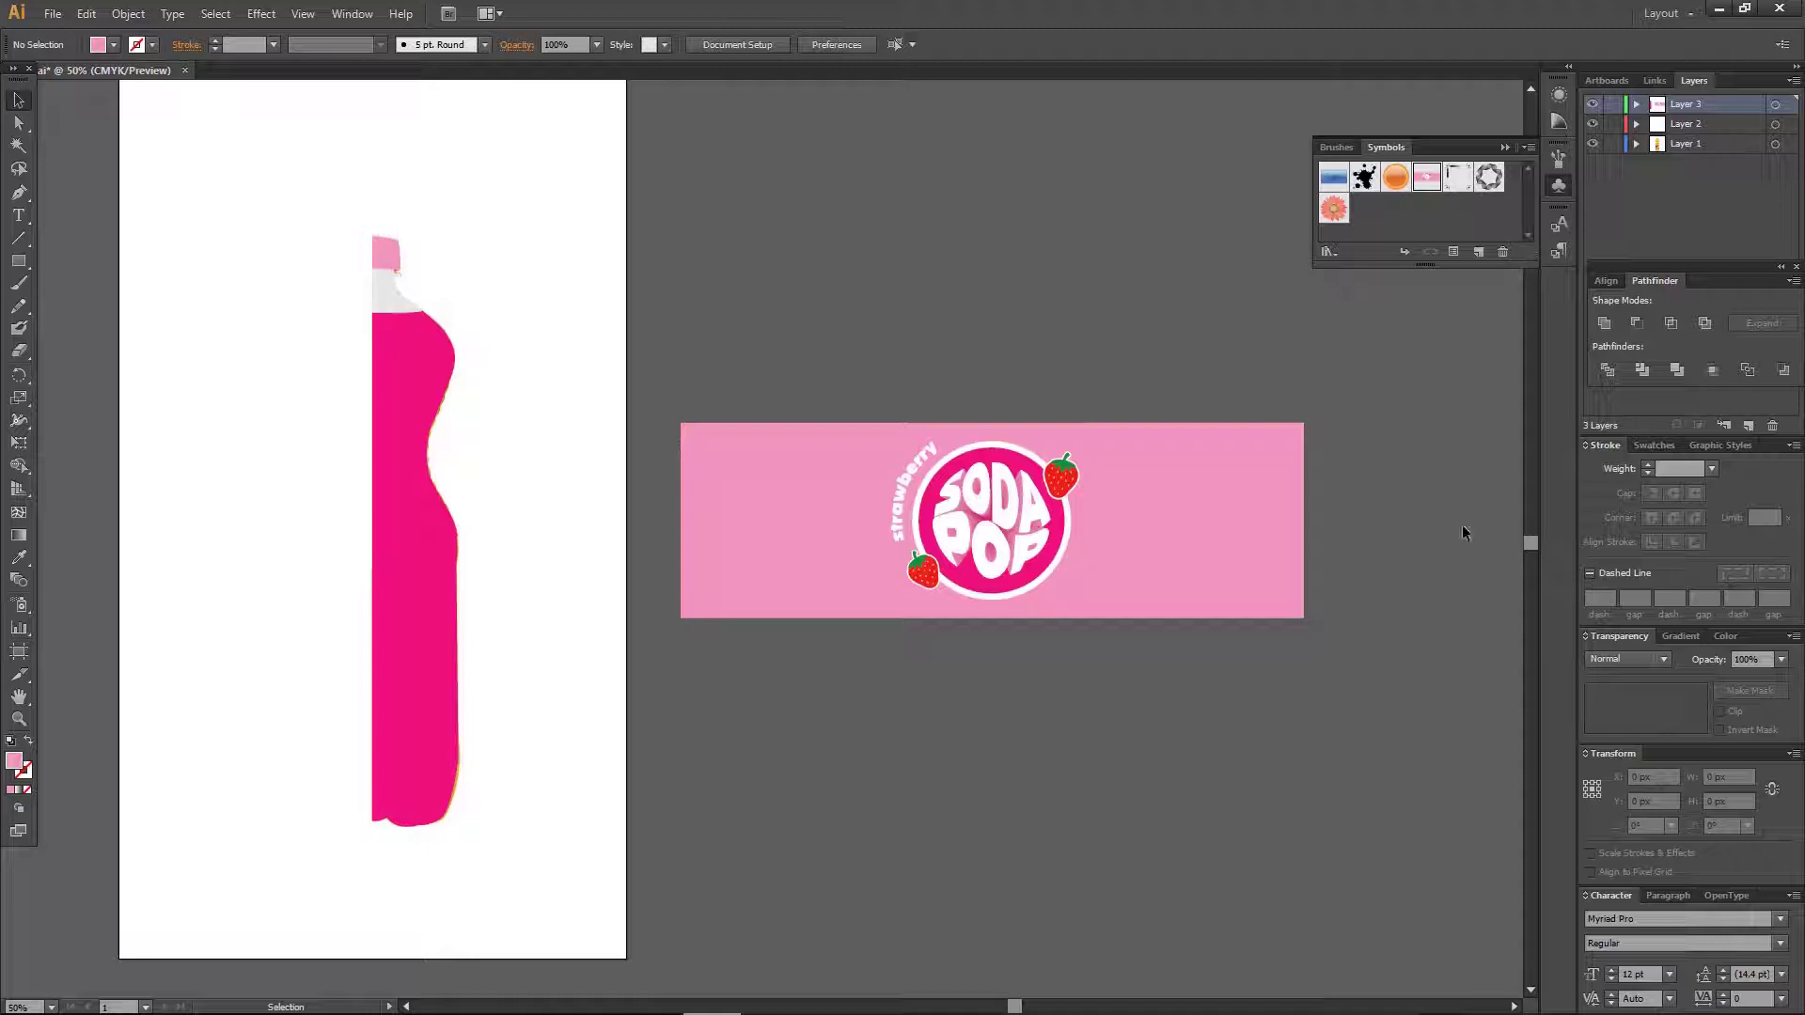
Inspect the artwork by toggling Layer 3's visibility and selecting the bottle profile group
left_click(414, 324)
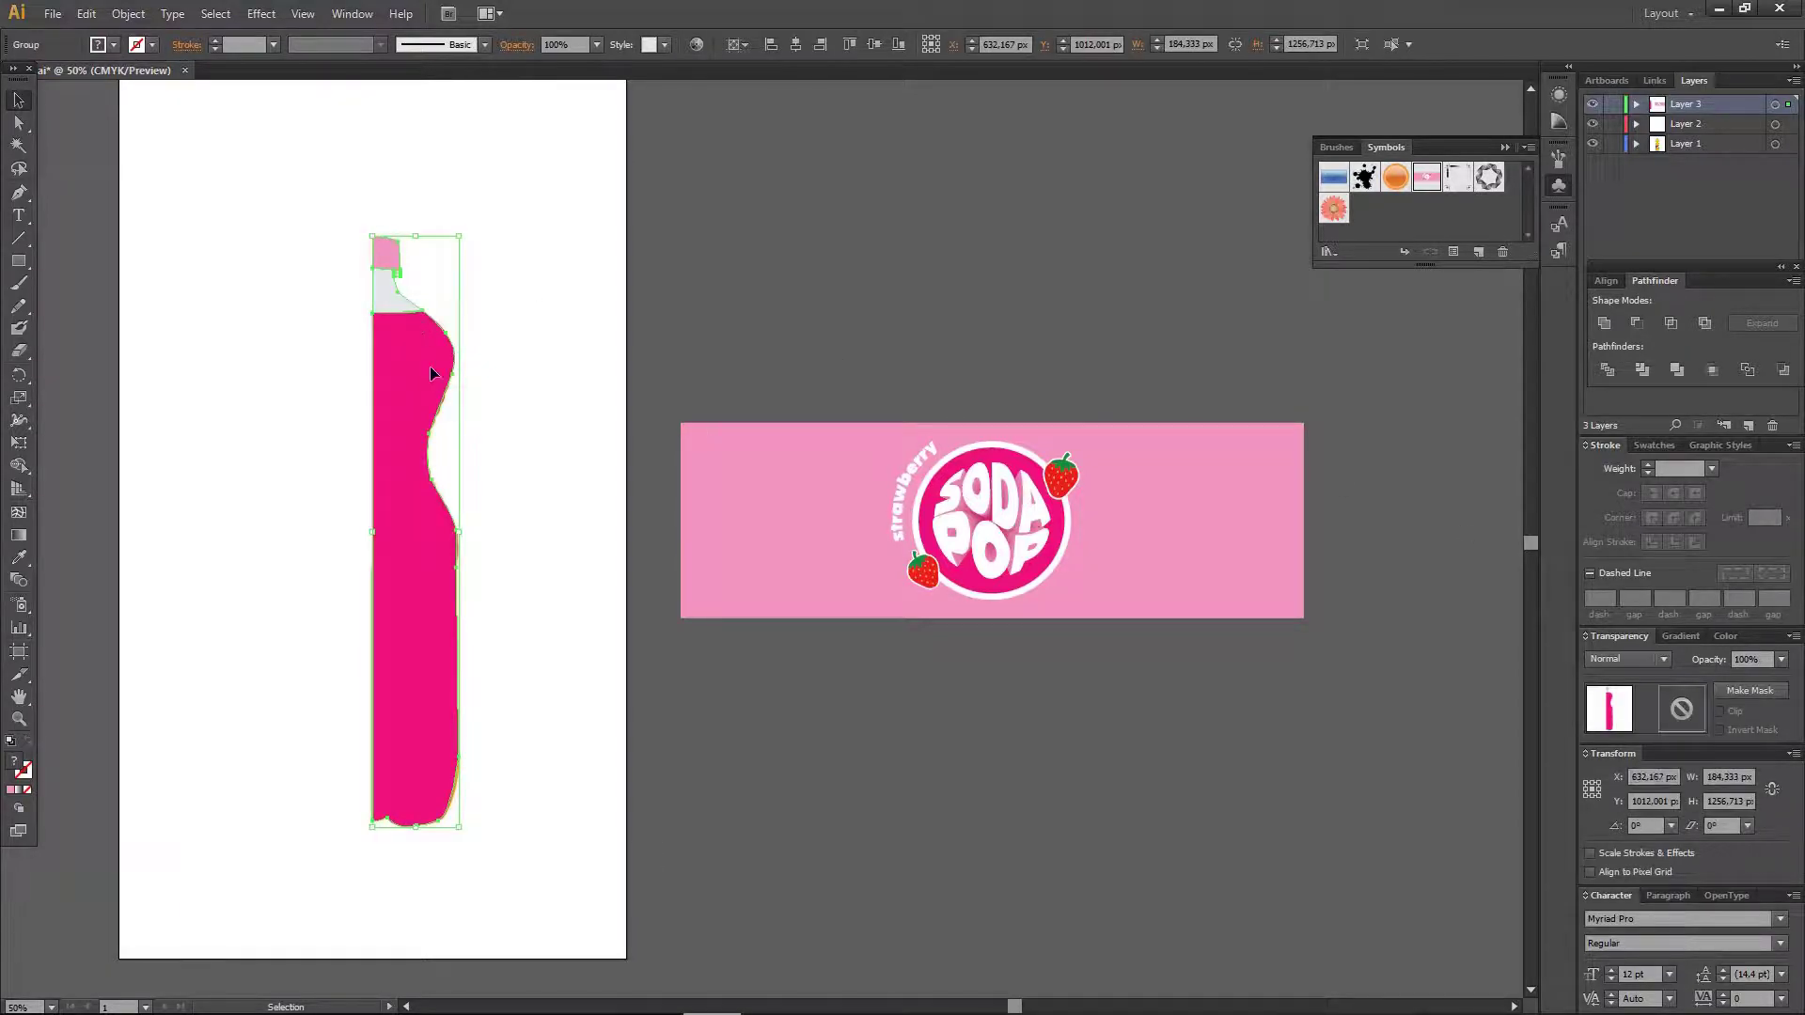
left_click_drag(1022, 1006, 999, 1006)
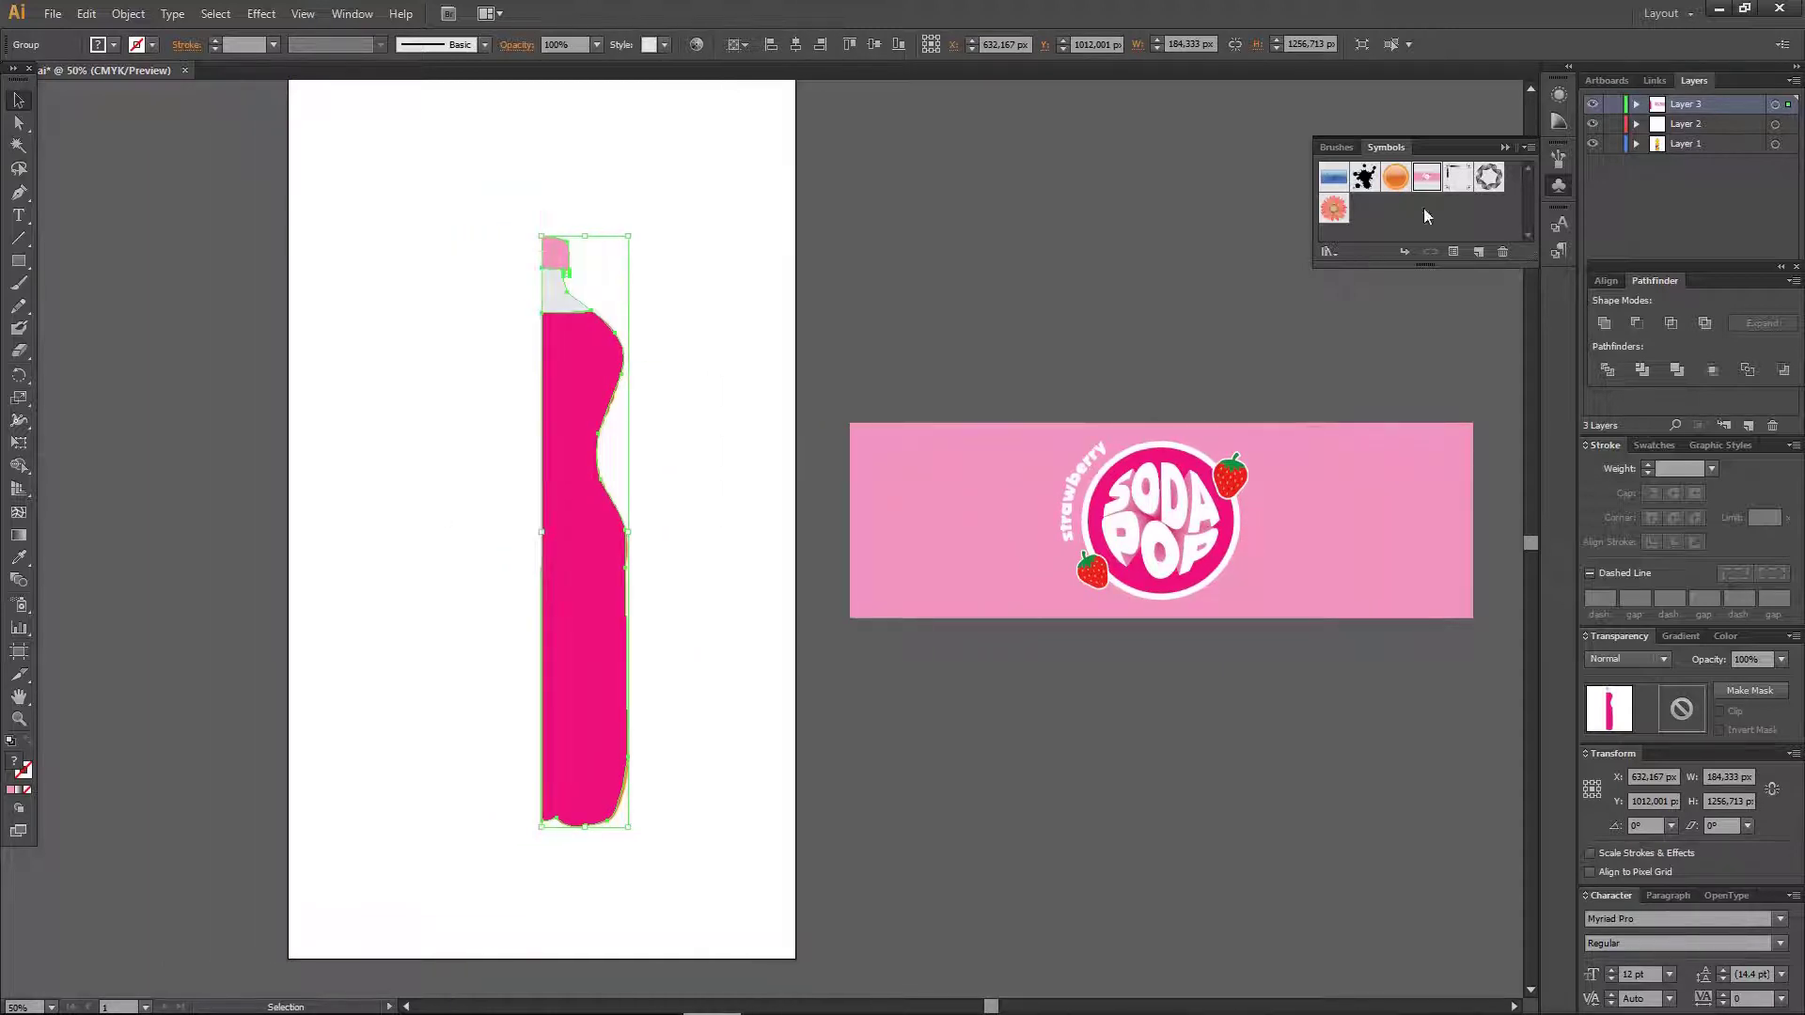
left_click(1592, 105)
left_click(1592, 104)
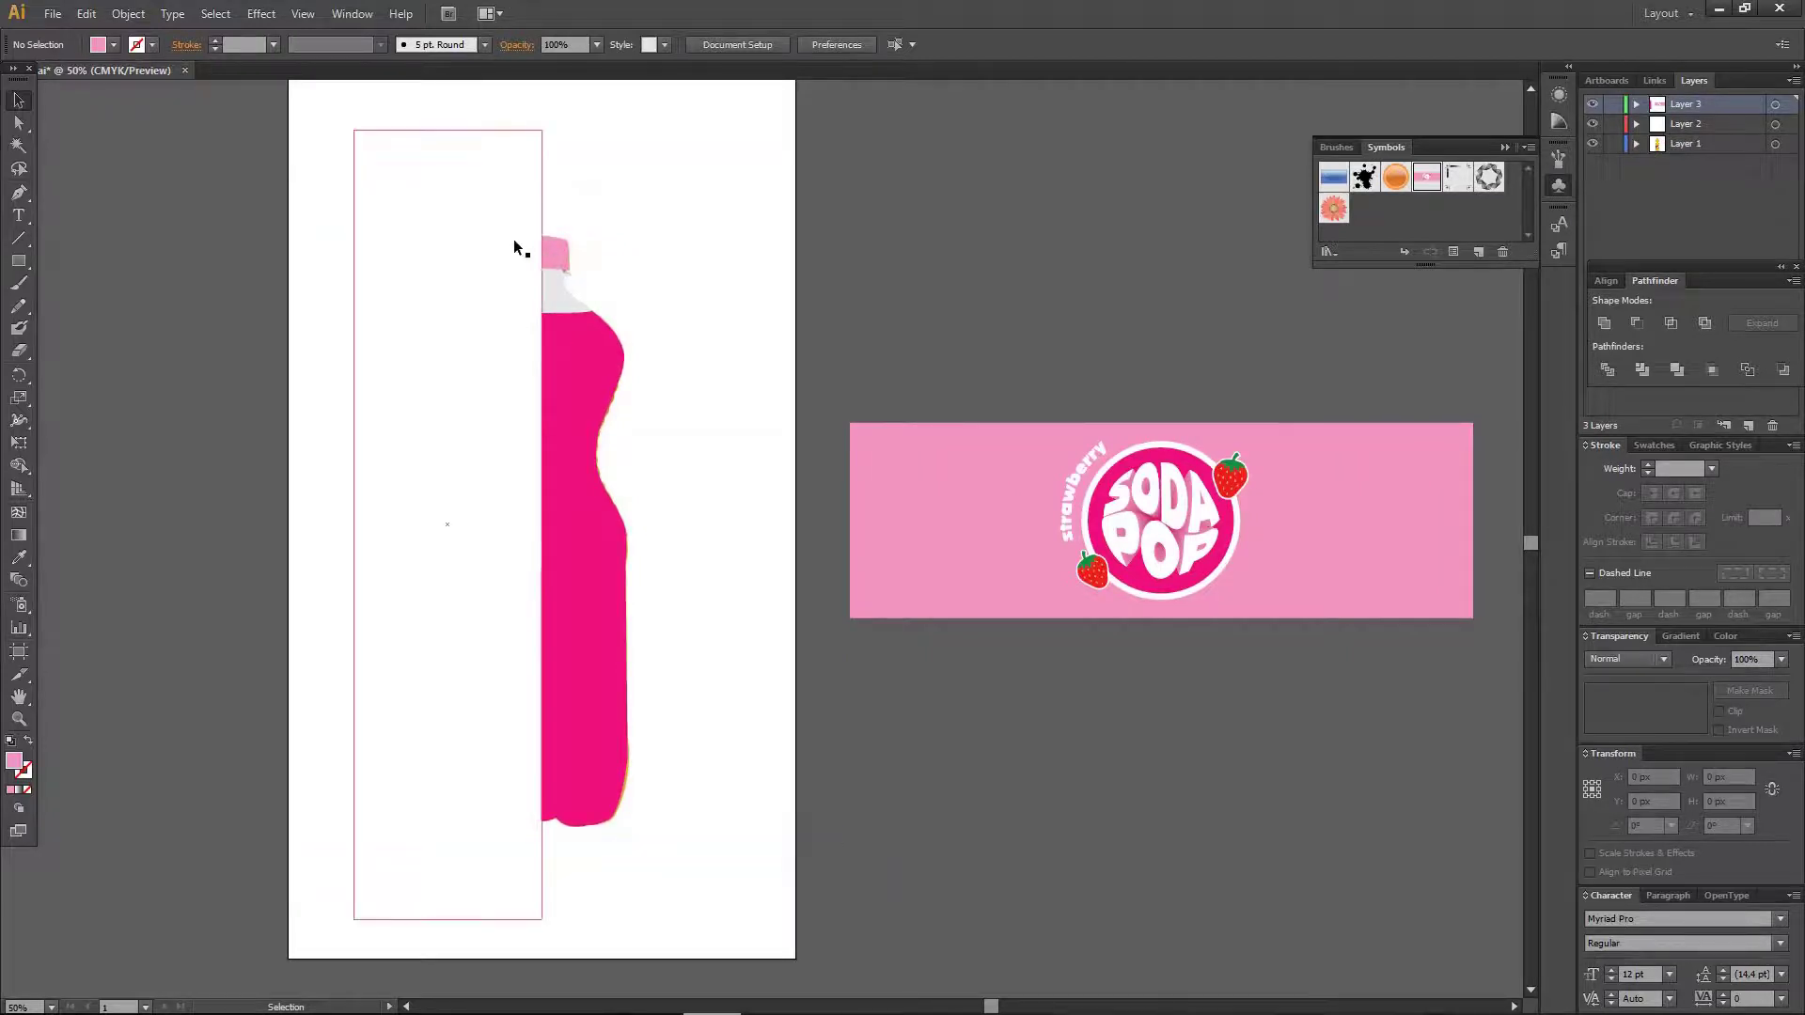
left_click(561, 256)
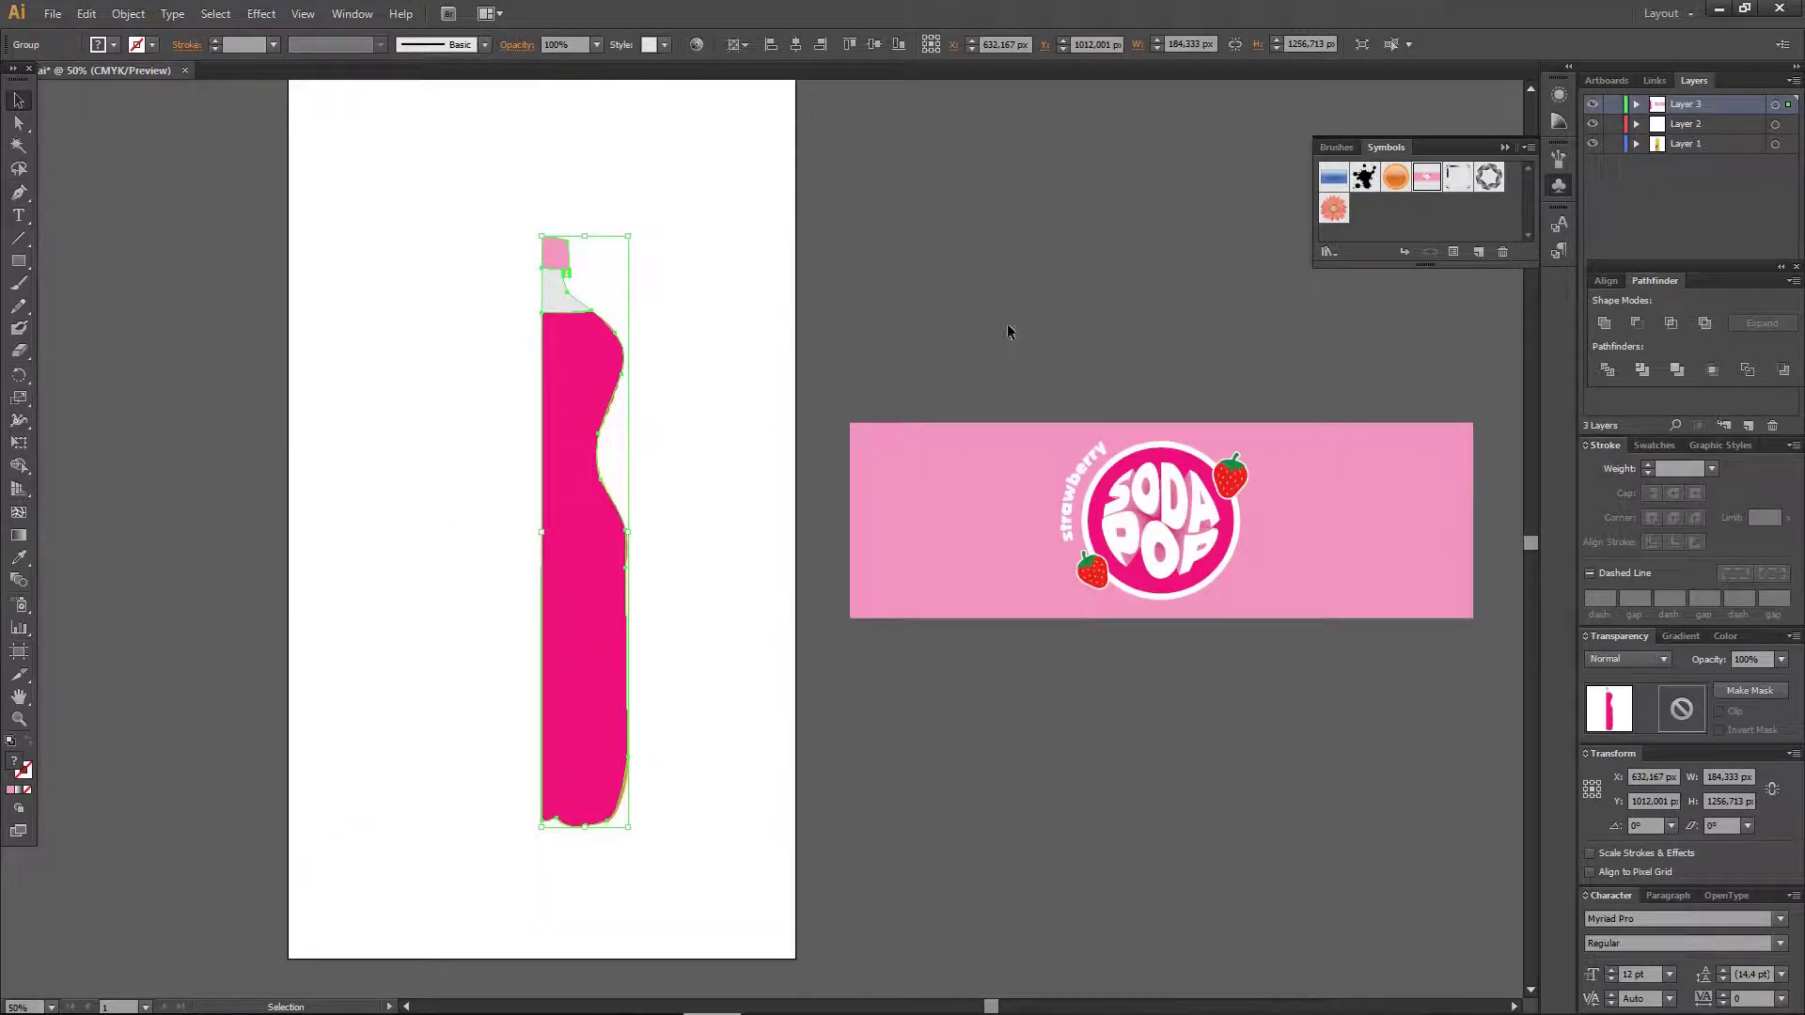
Save the strawberry SODA POP label artwork as a new Movie Clip symbol, 'New Symbol'
left_click(957, 457)
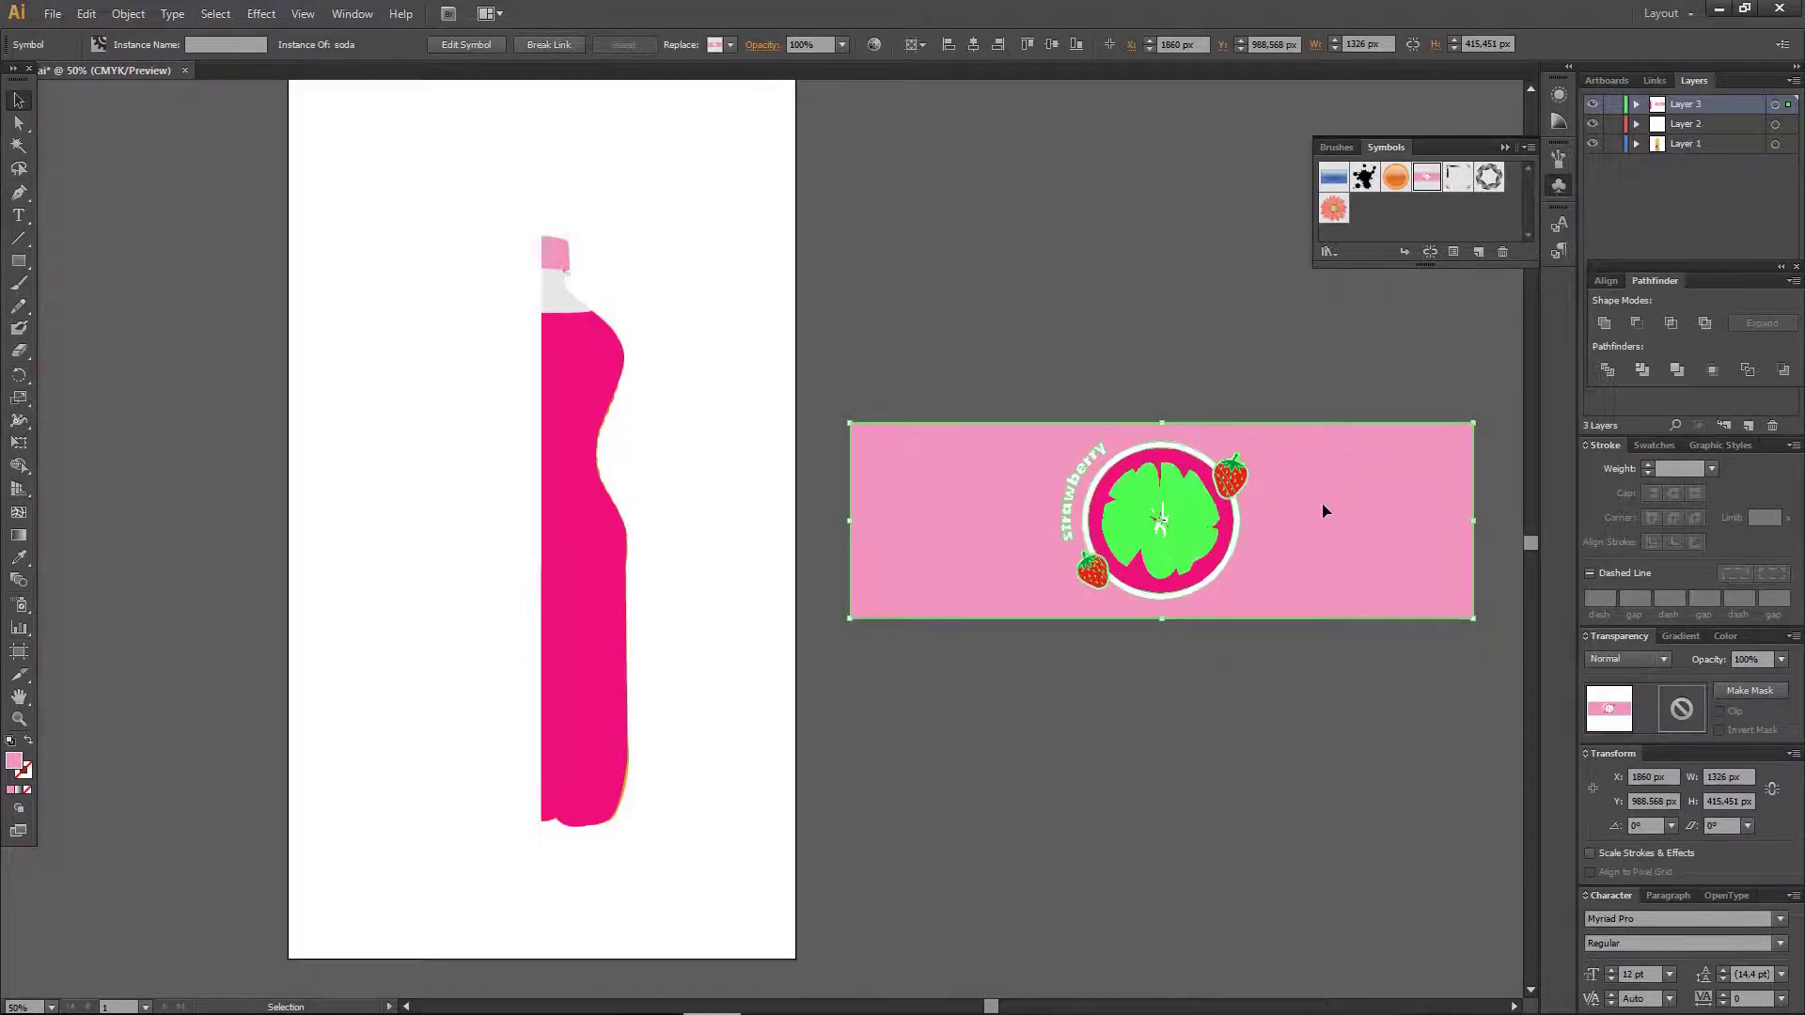
left_click_drag(1326, 510, 1394, 222)
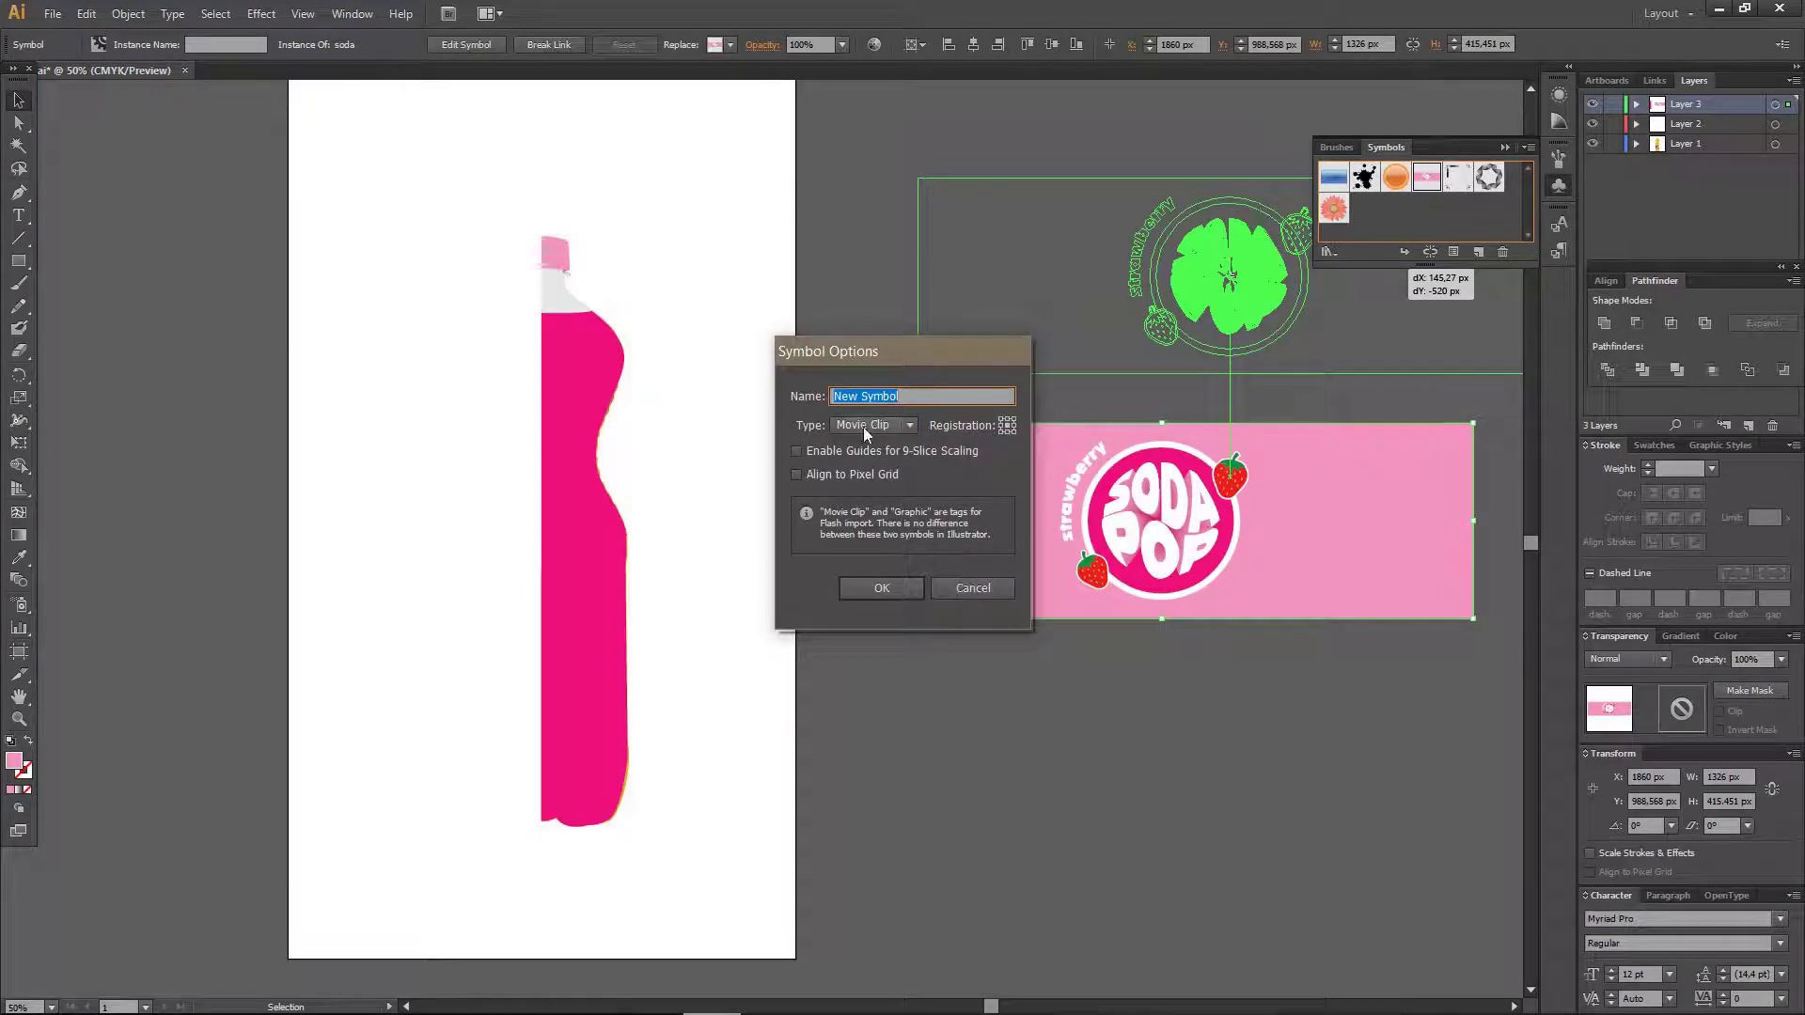
left_click(907, 598)
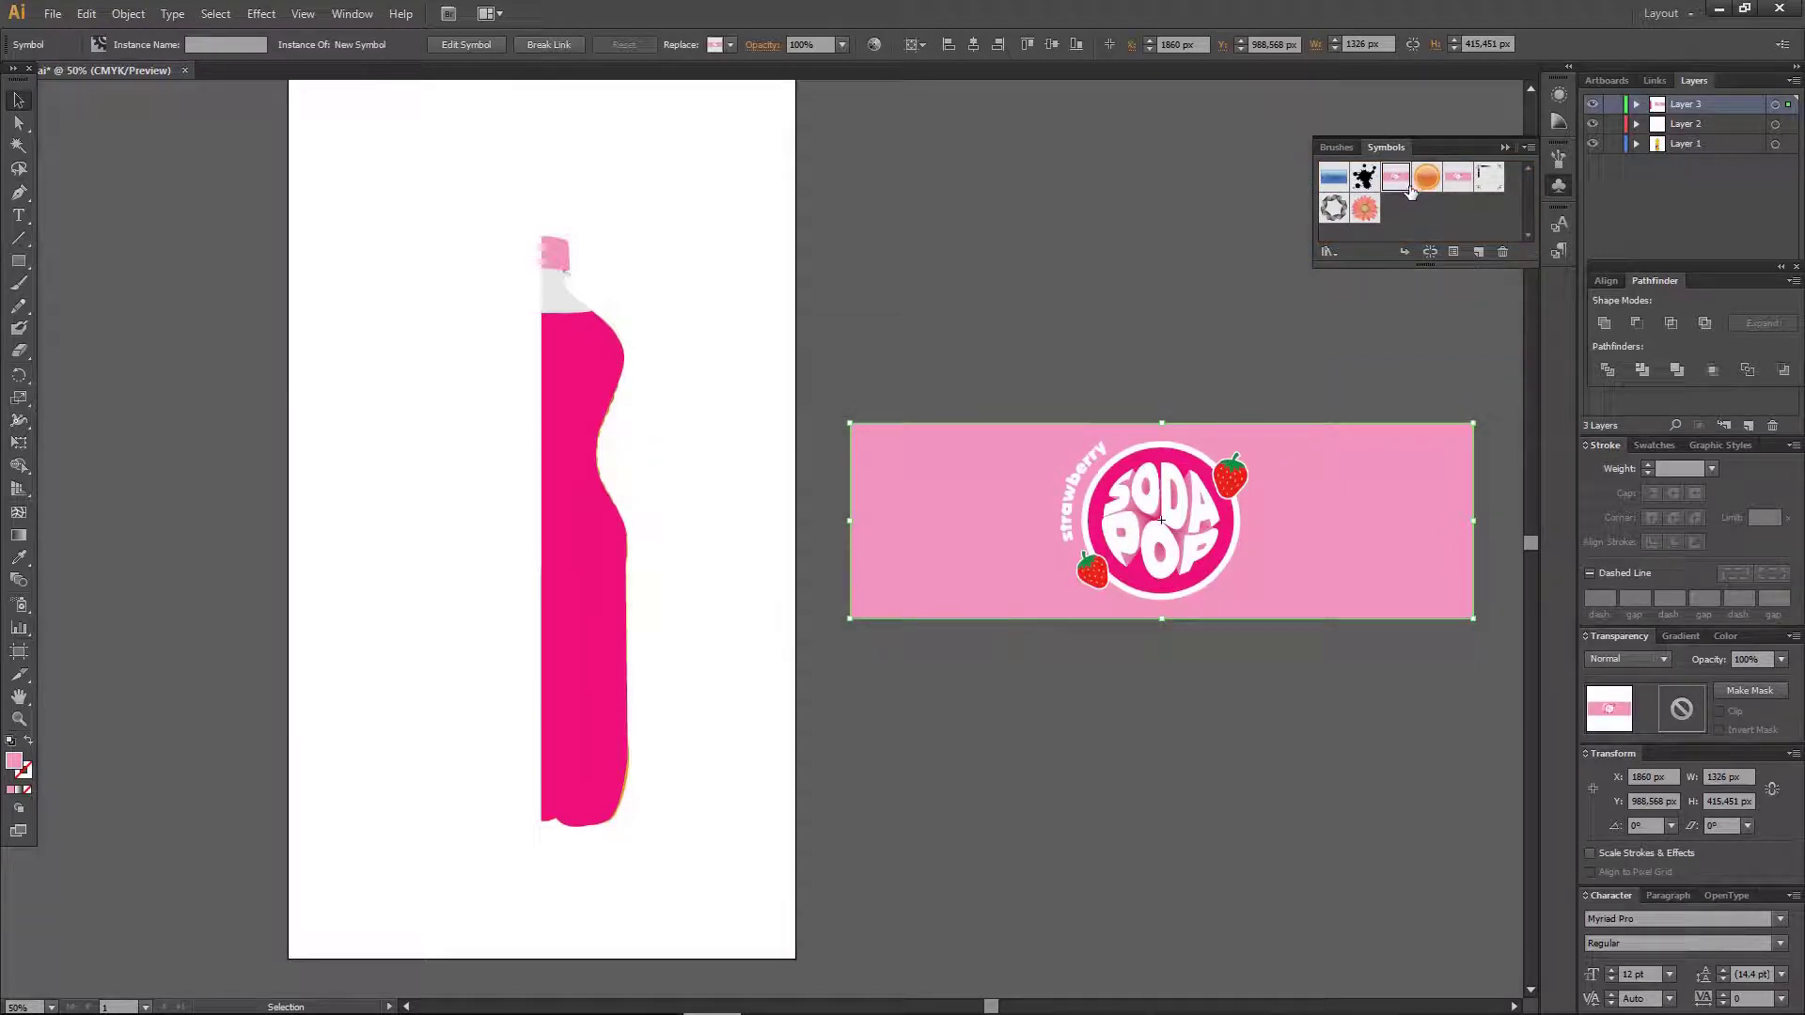
Apply an Effect > 3D > Revolve to the pink bottle profile group
left_click(1105, 303)
left_click(584, 382)
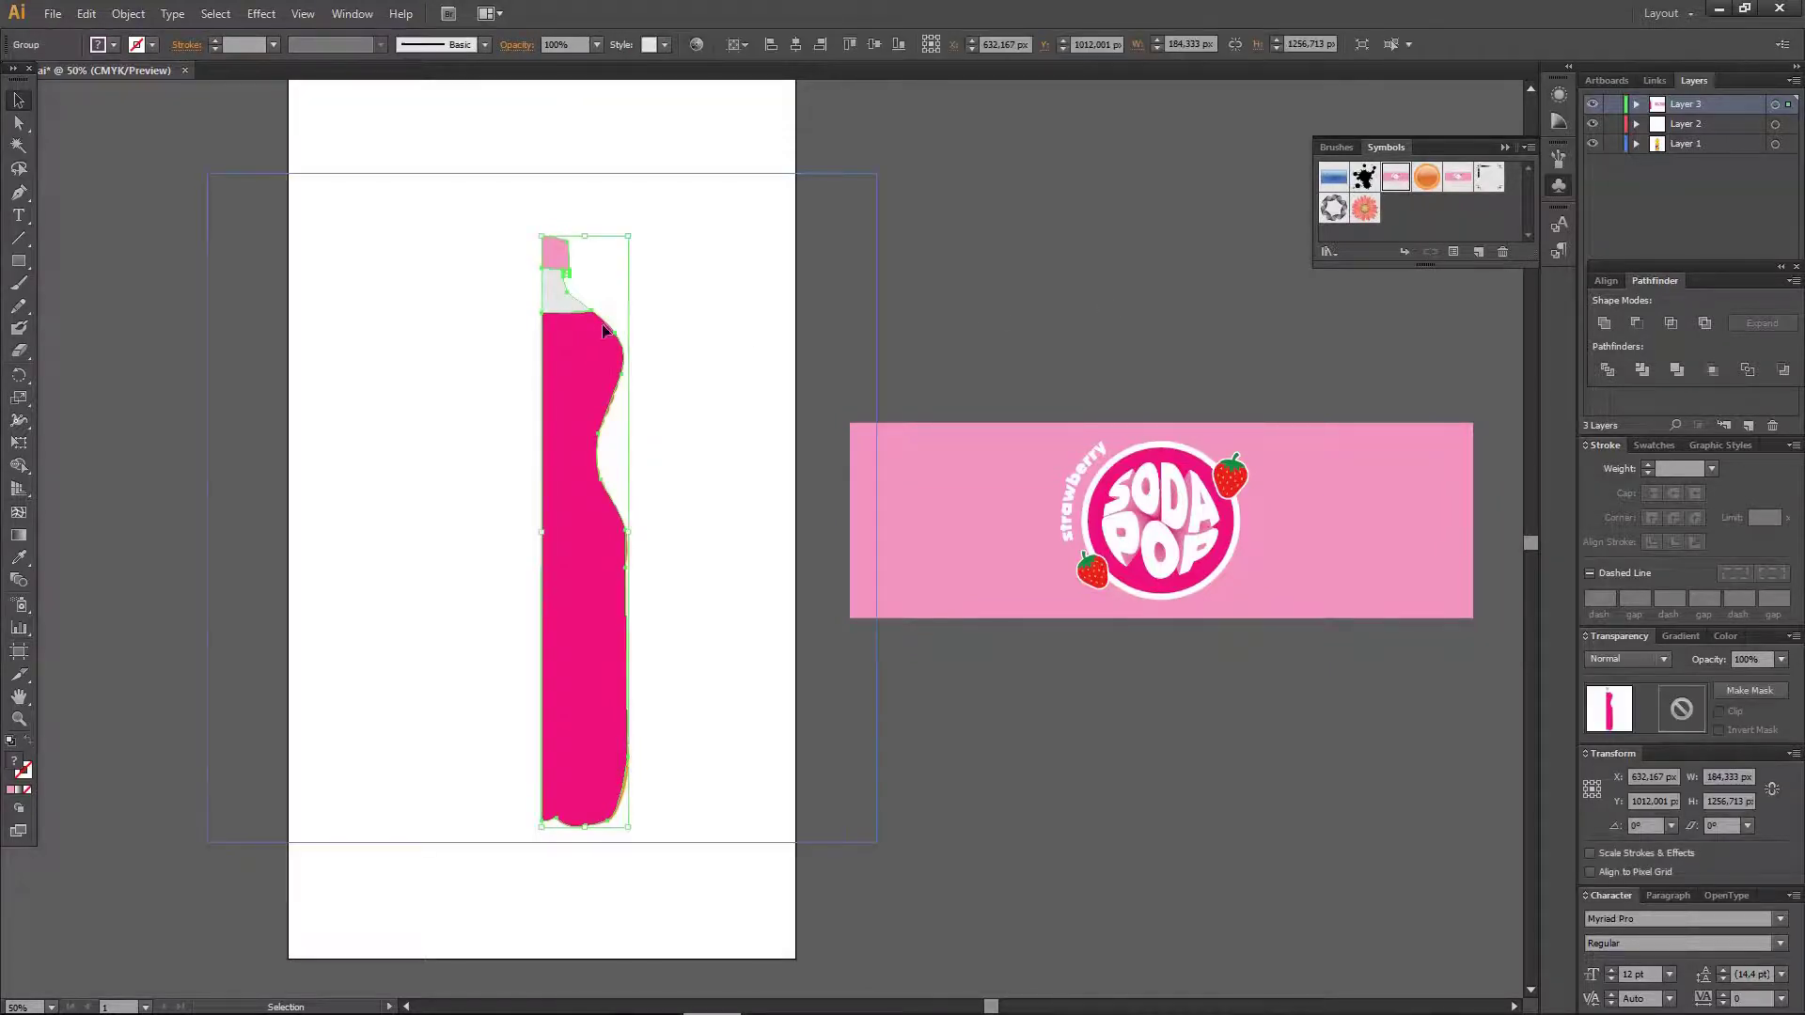
left_click(260, 14)
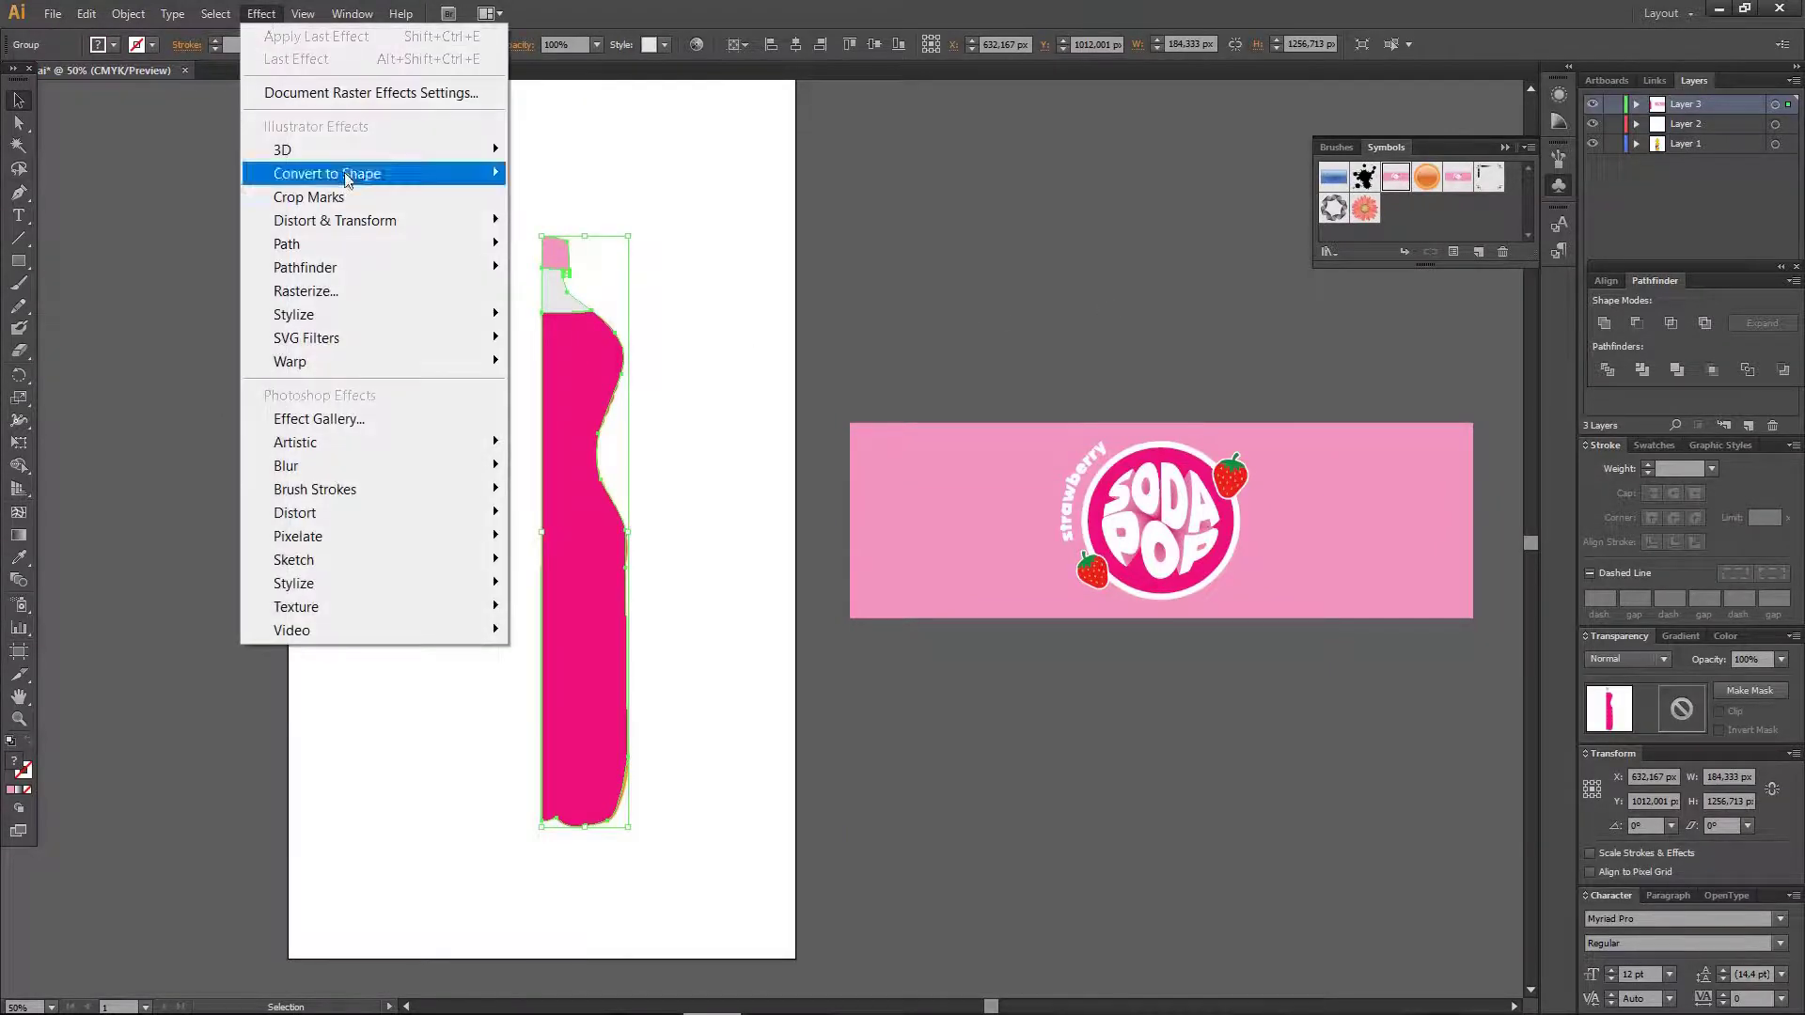
mouse_move(395, 149)
left_click(541, 172)
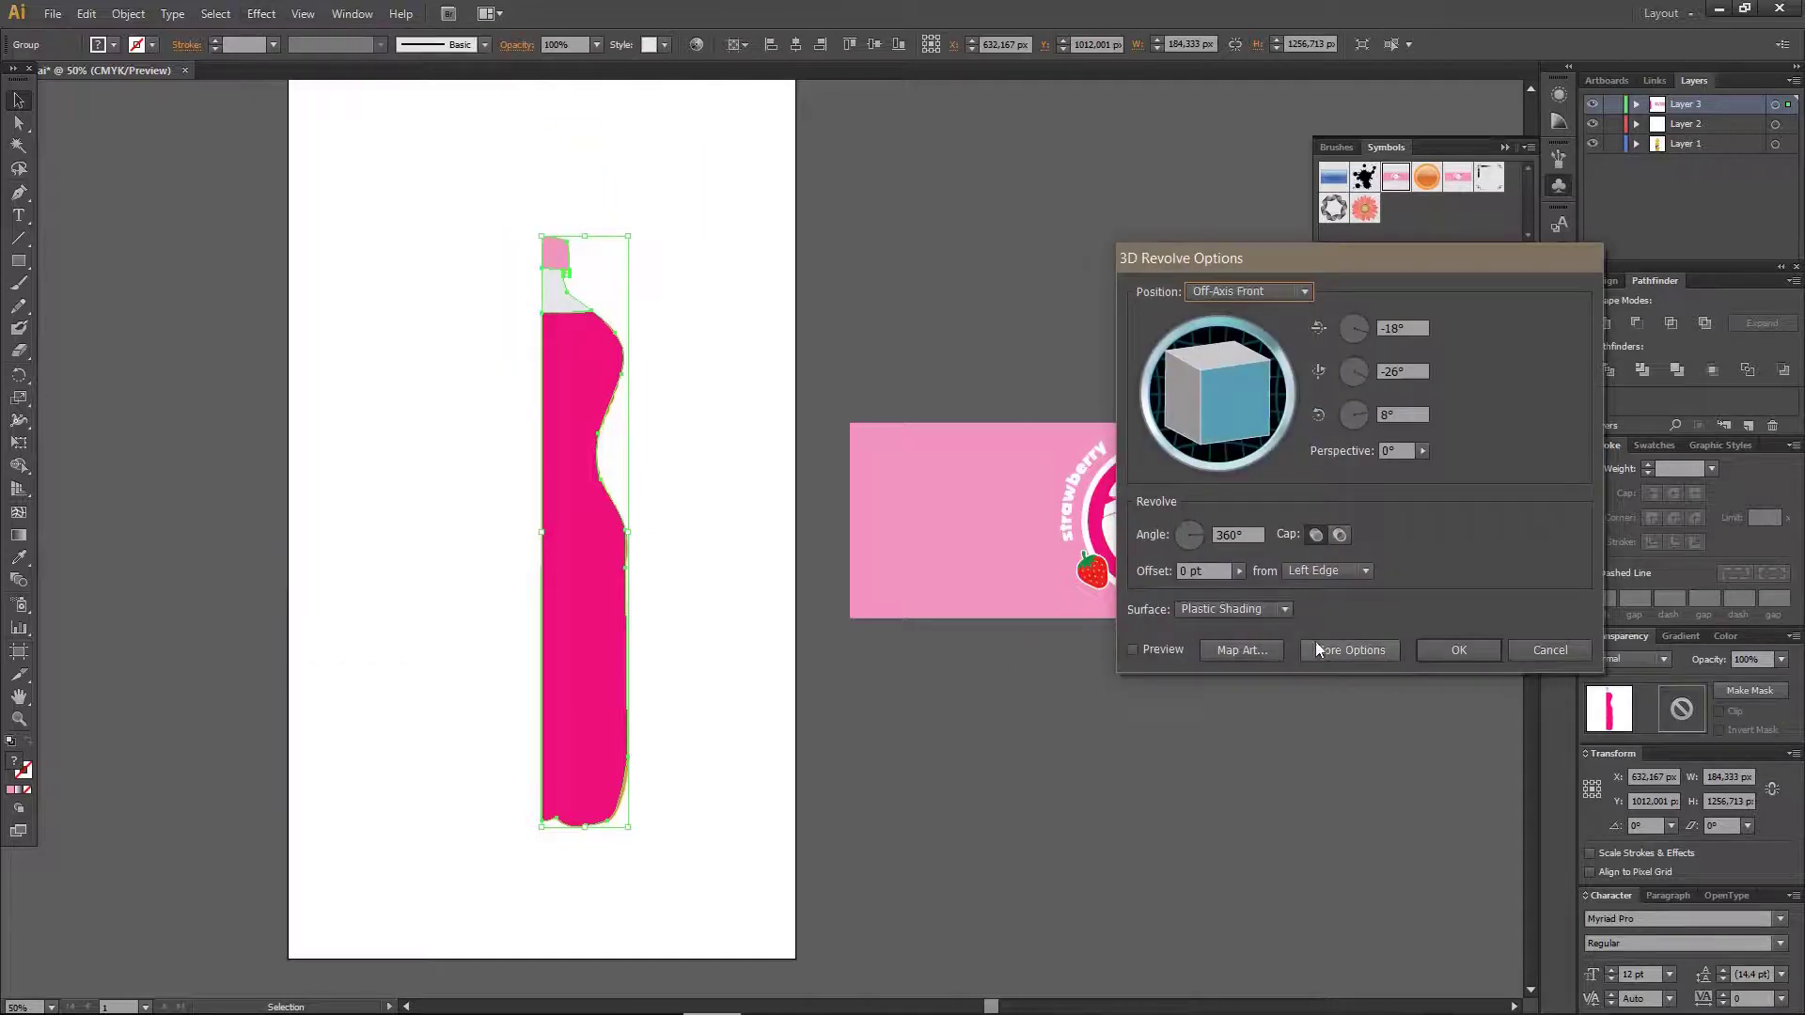
Set the revolve to Plastic Shading with 100 blend steps and preview the shaded bottle
left_click(1350, 650)
left_click(1354, 756)
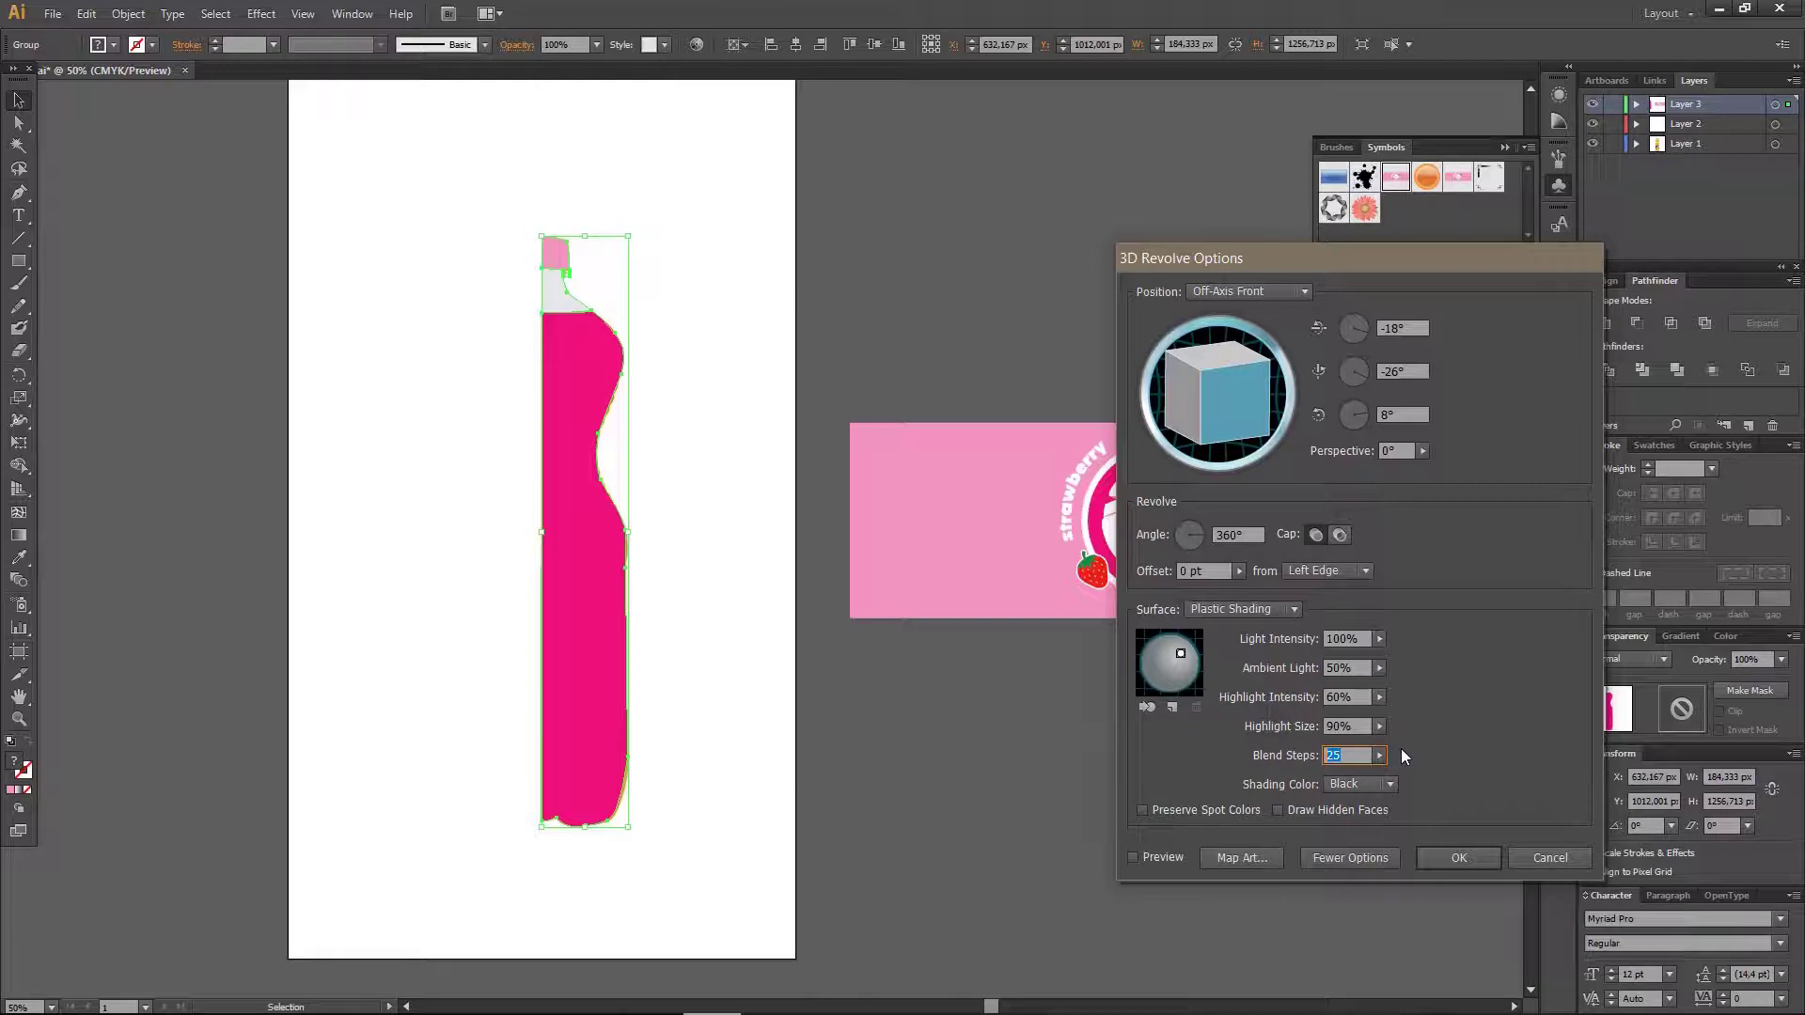
type("100")
key("Num_Lock")
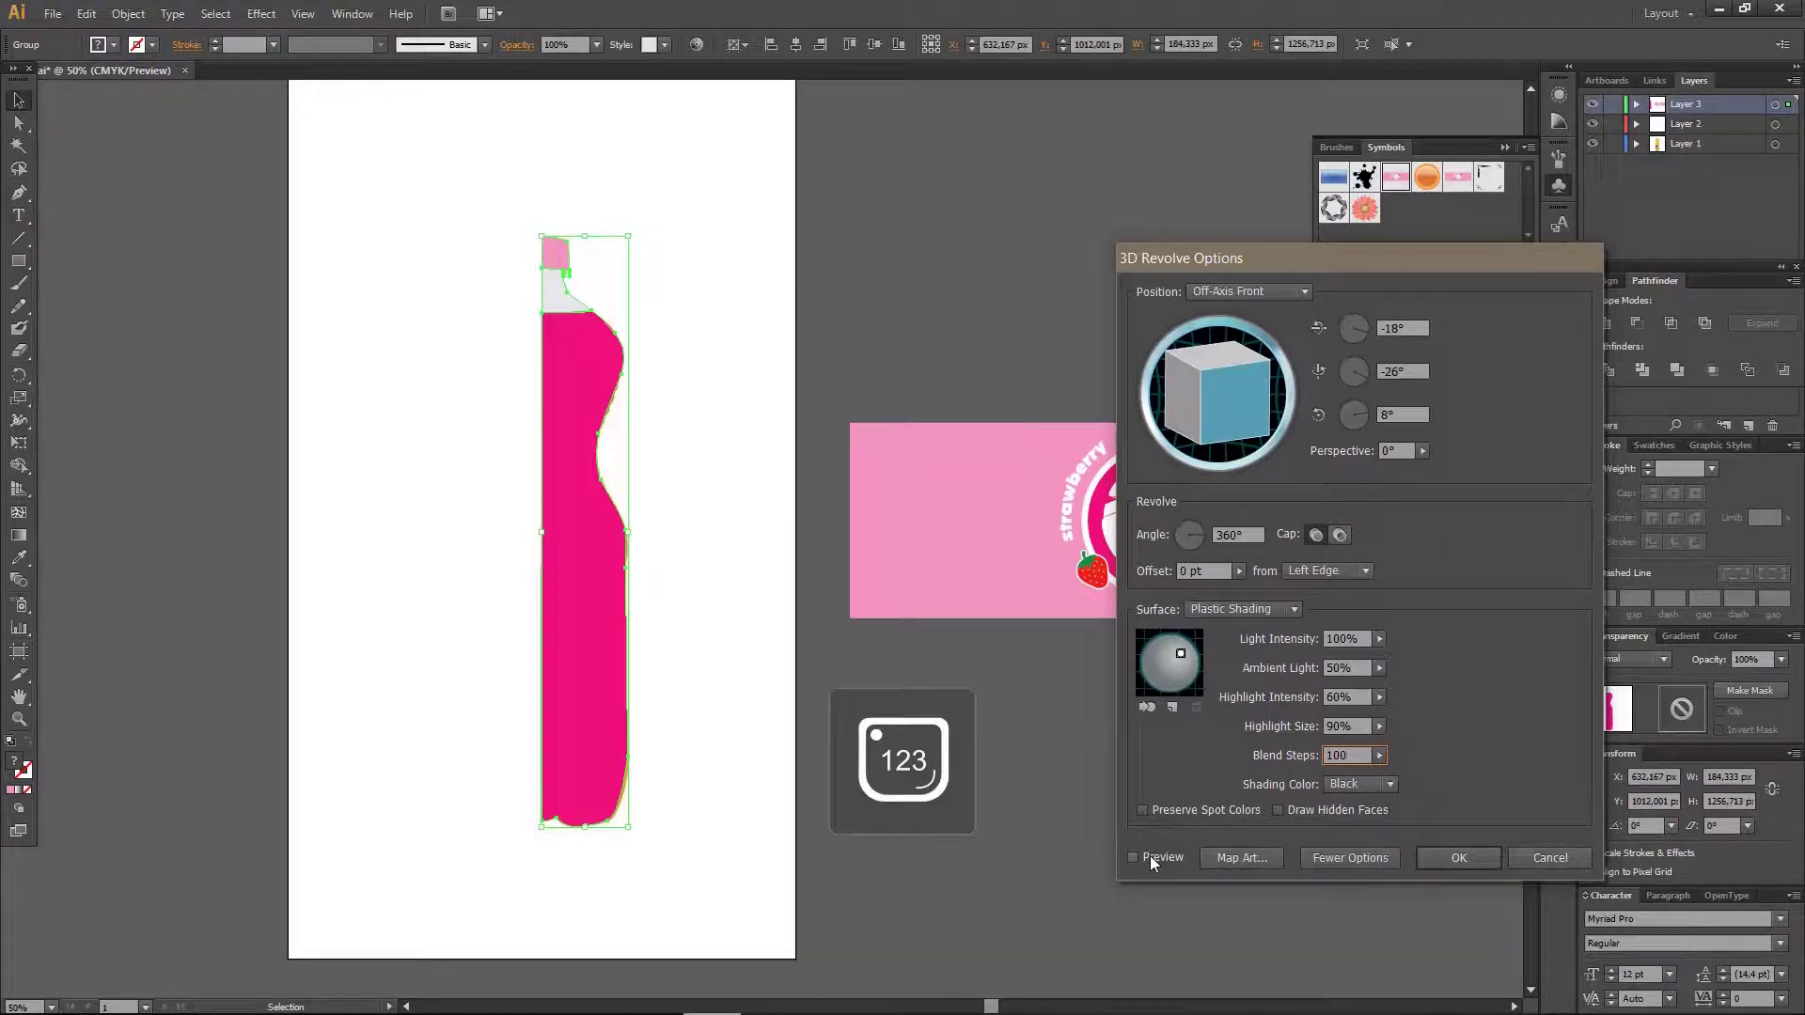
left_click(1149, 856)
key("space")
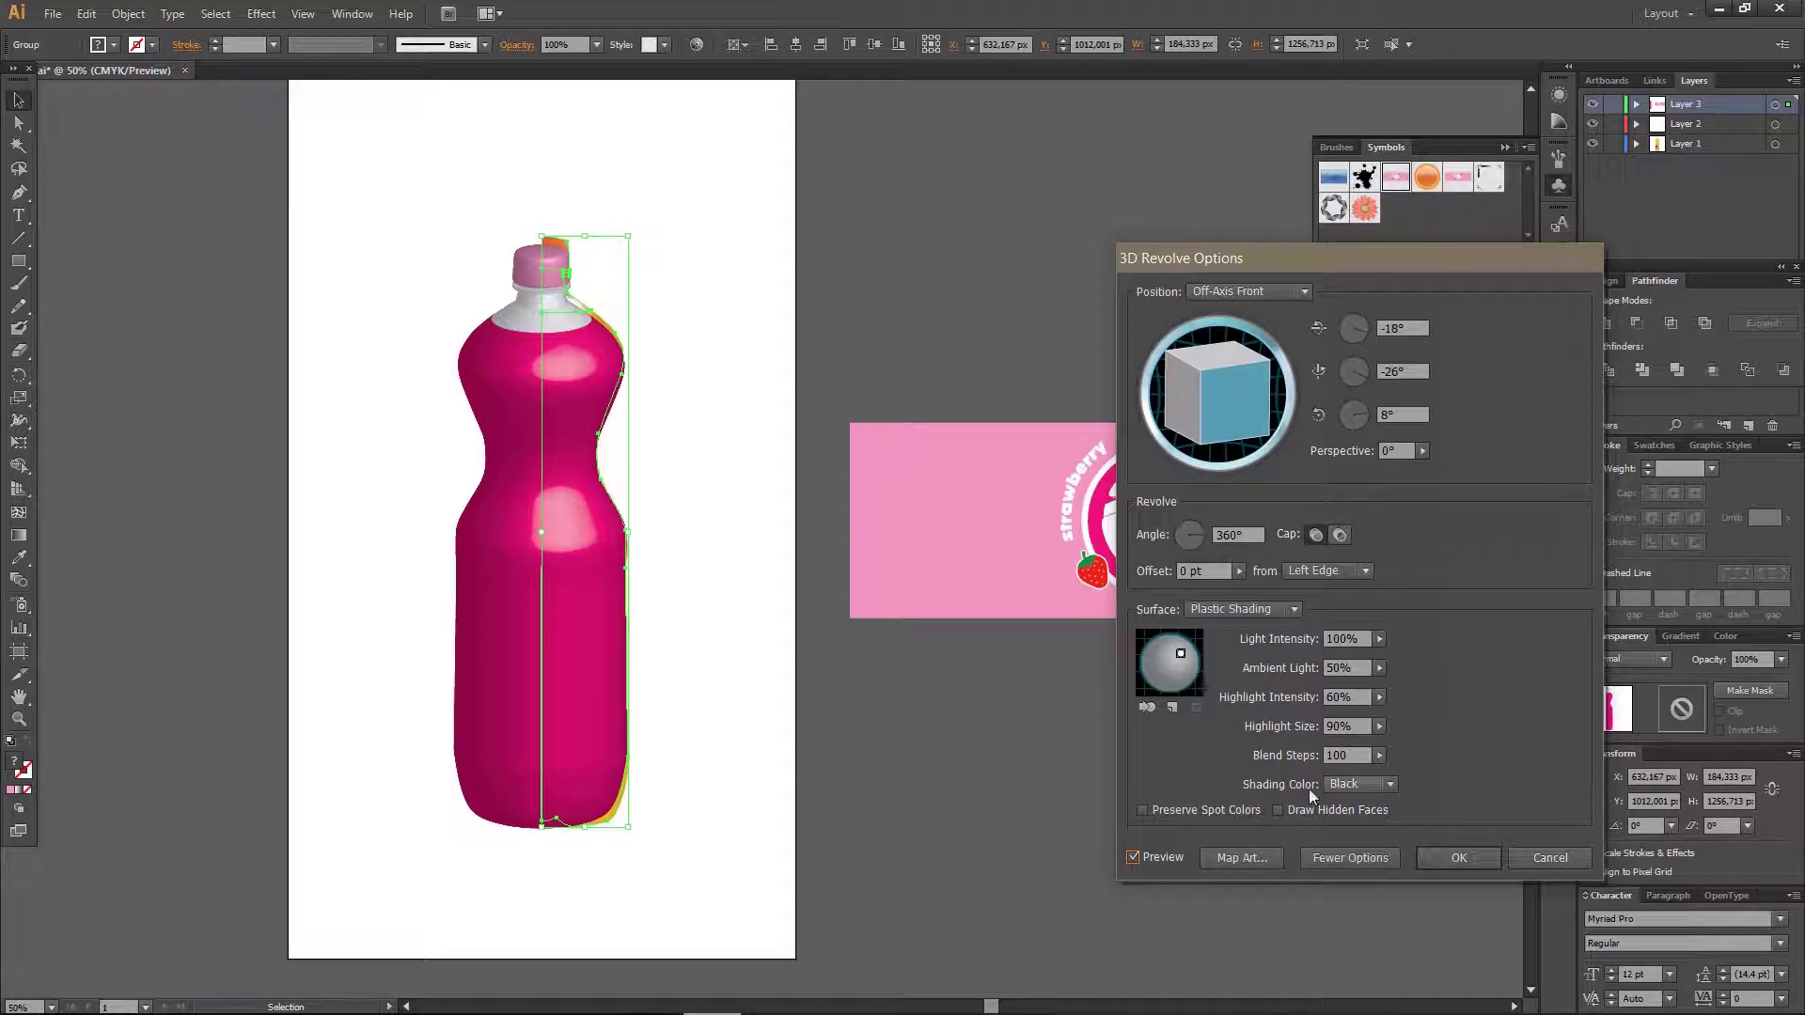
In Map Art, step through the surfaces to surface 5 of 16, the bottle's main body
left_click(1247, 855)
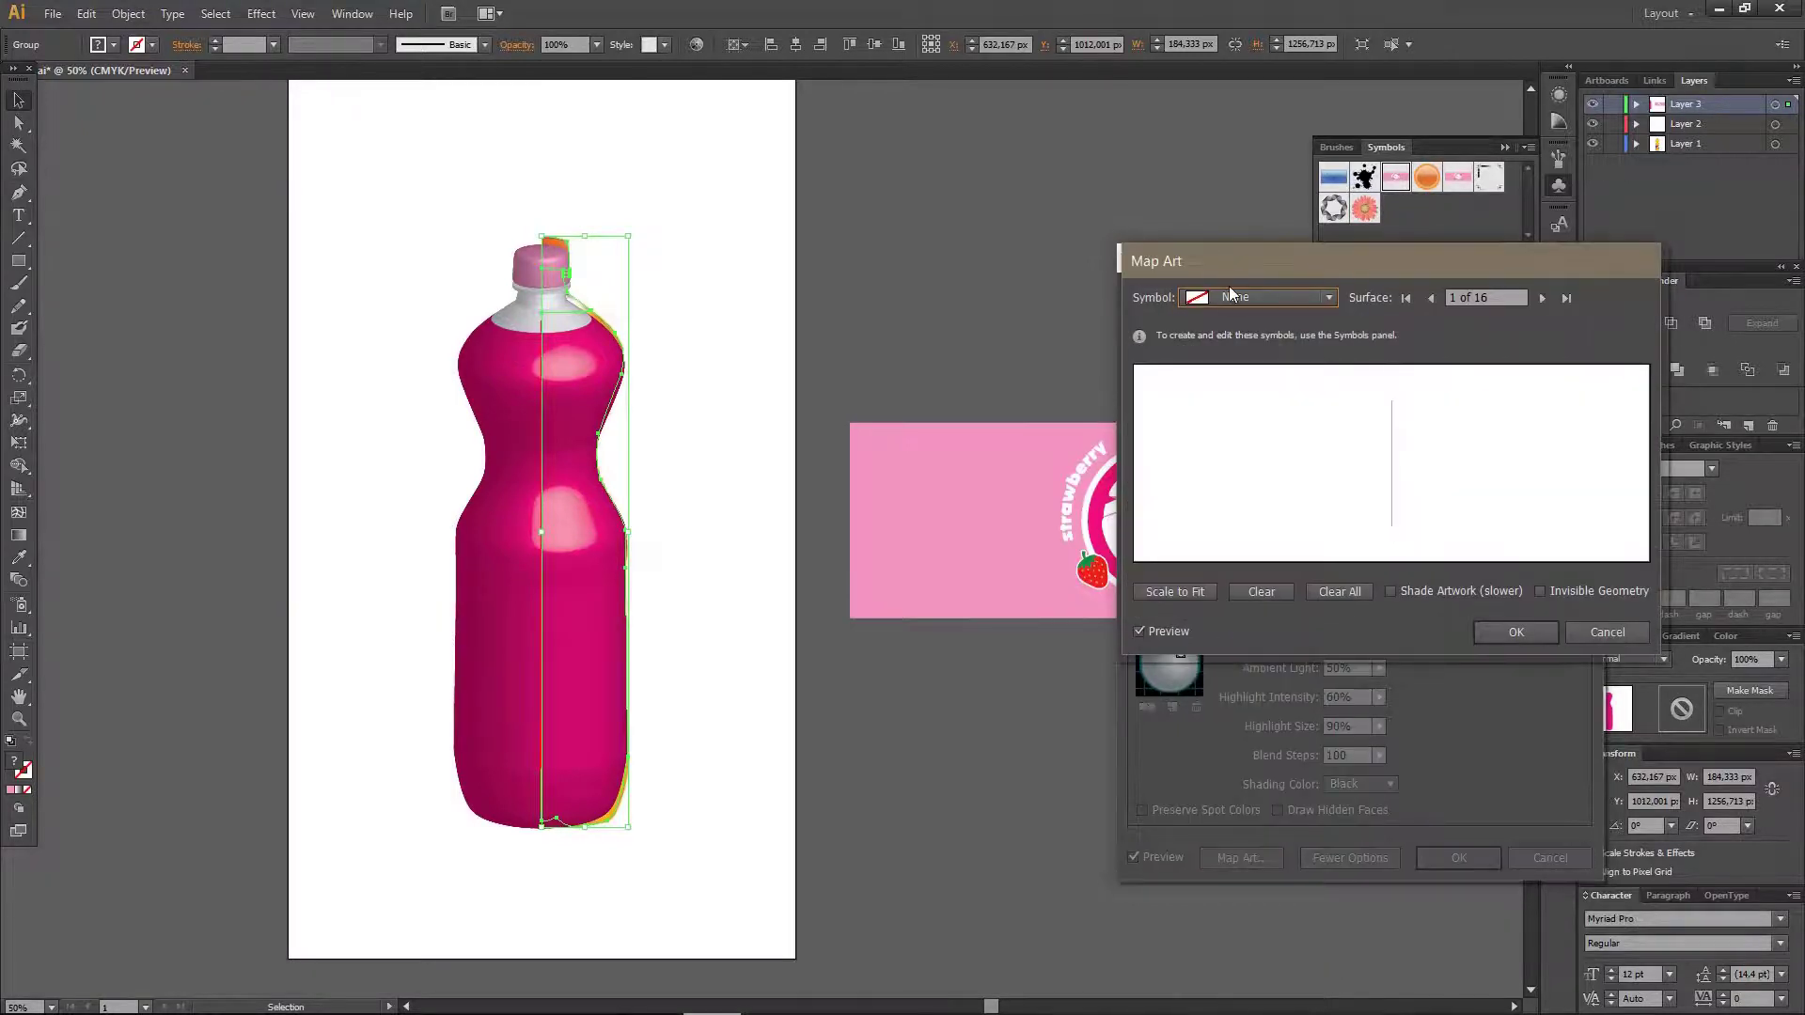
left_click(1234, 299)
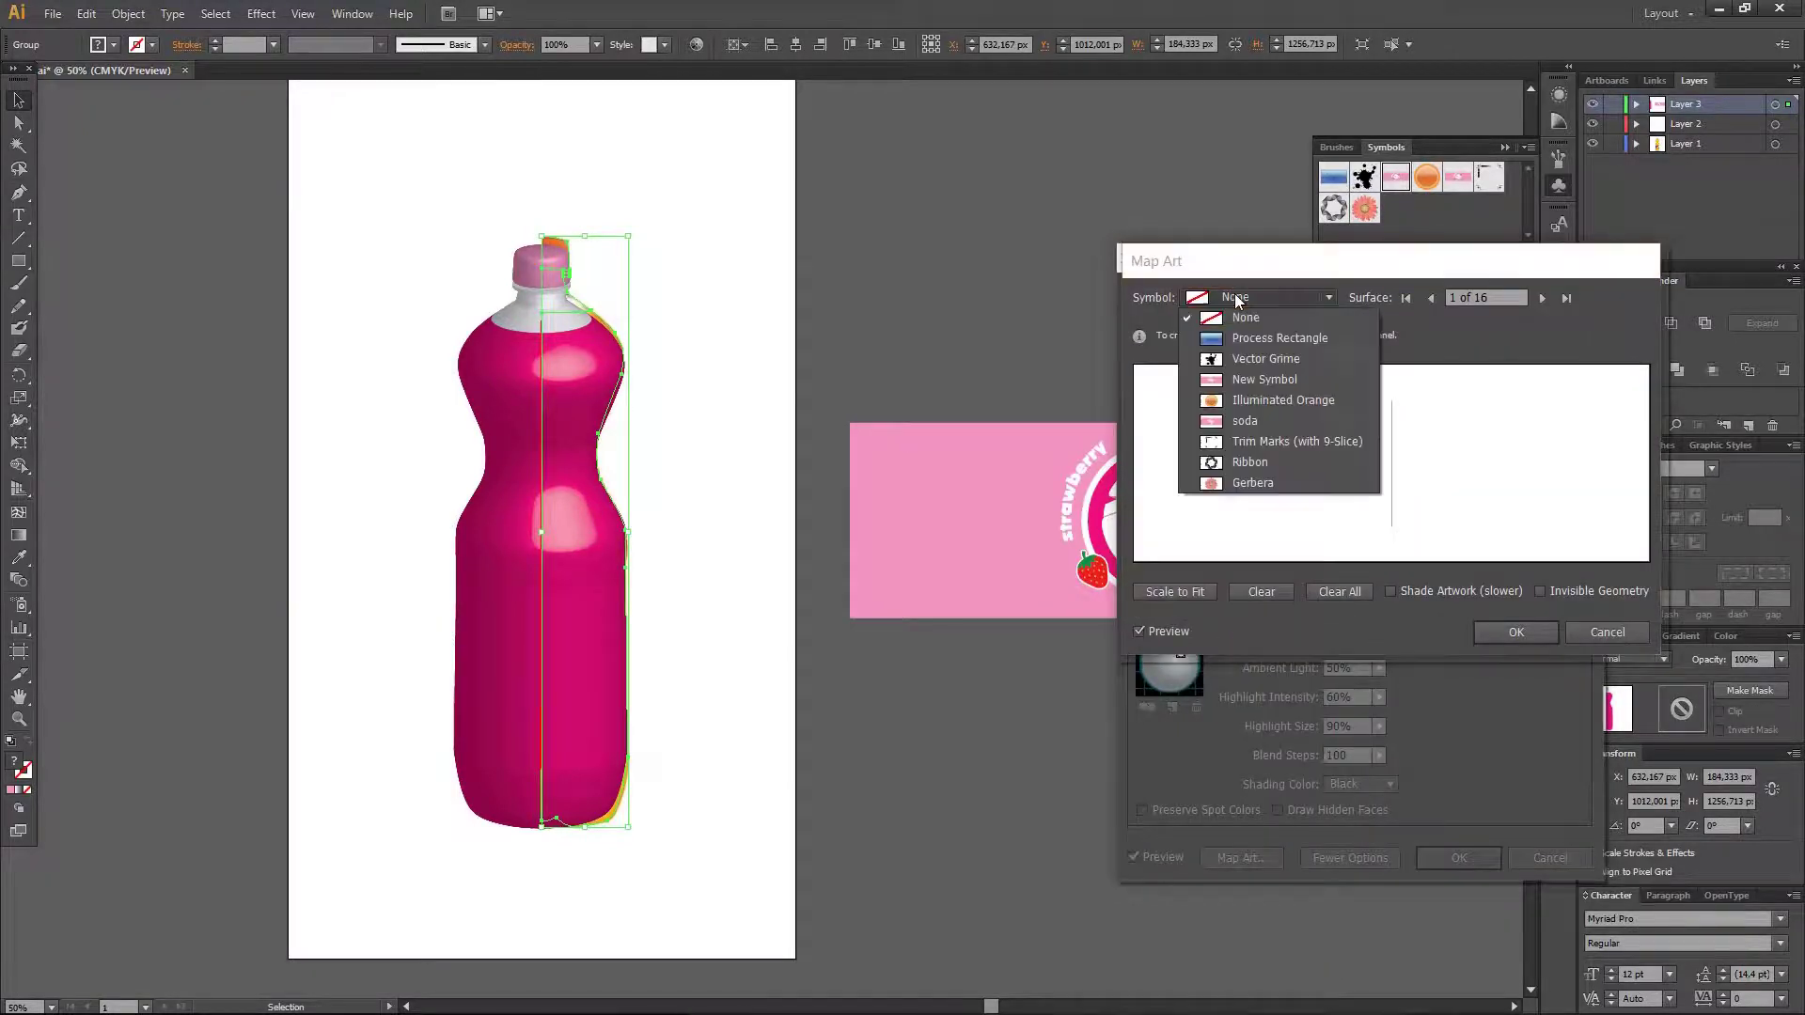
left_click(1285, 422)
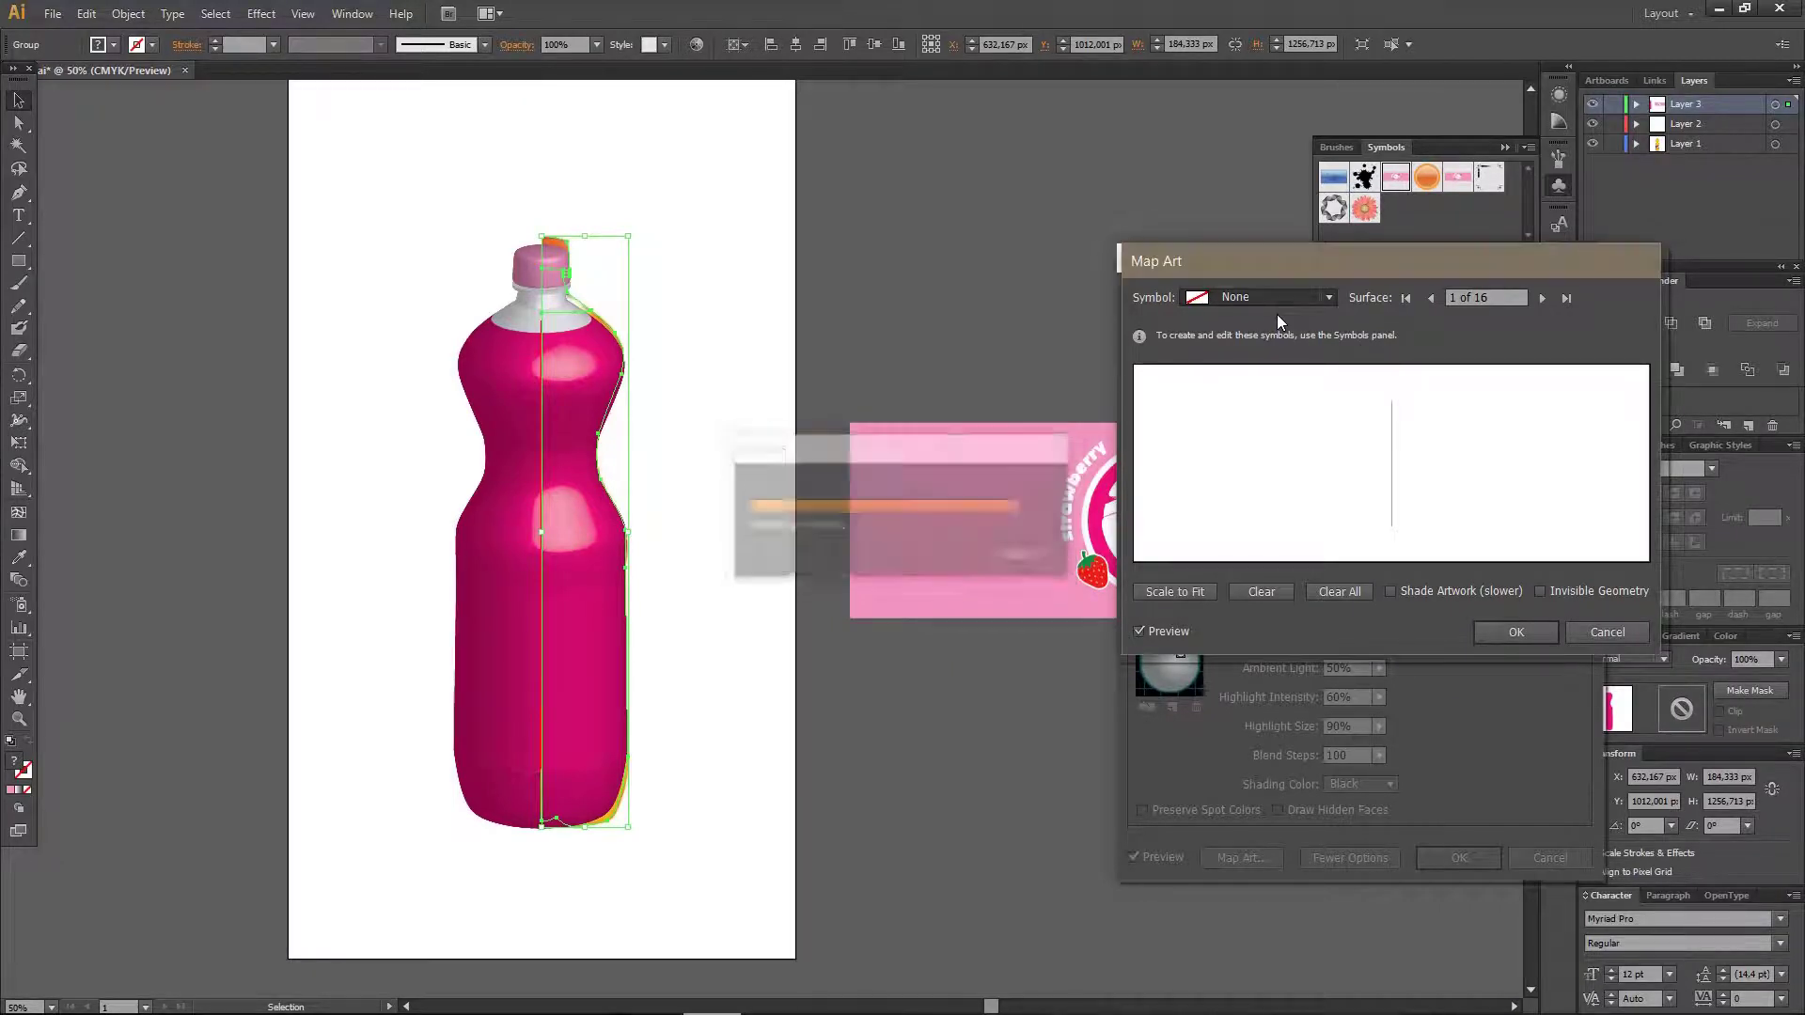
left_click(1543, 298)
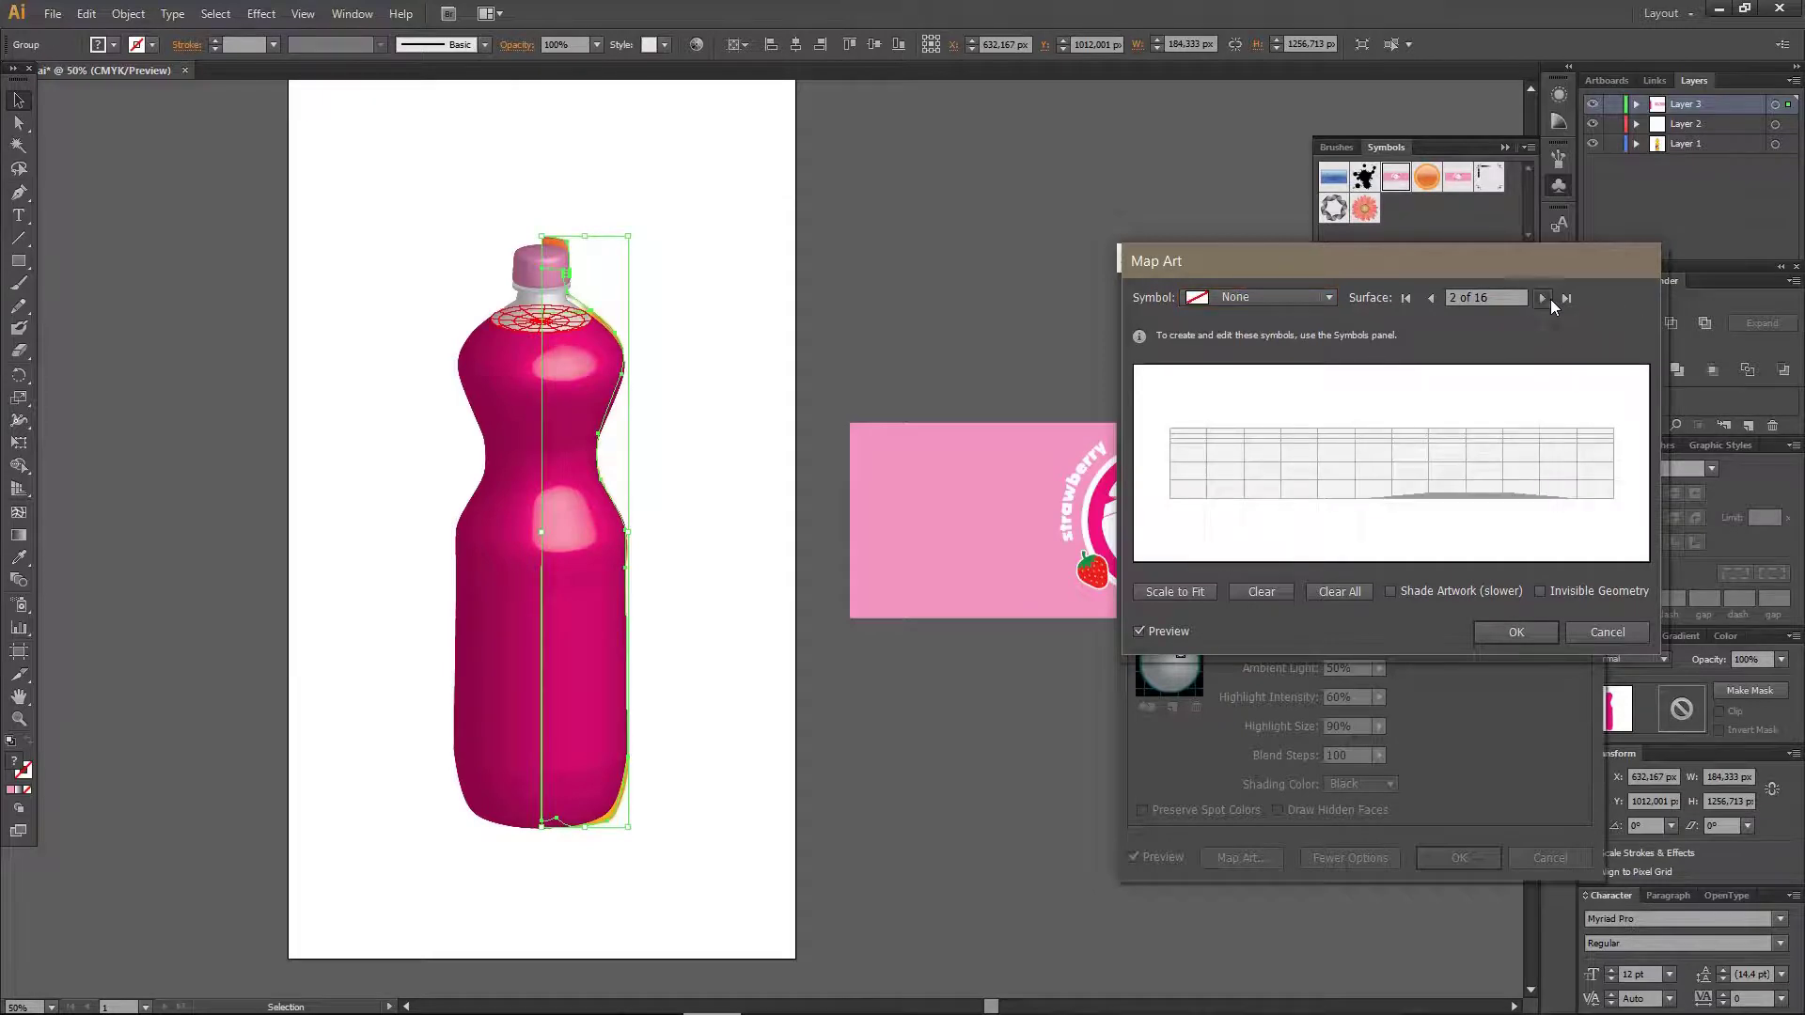
left_click(1550, 299)
left_click(1549, 299)
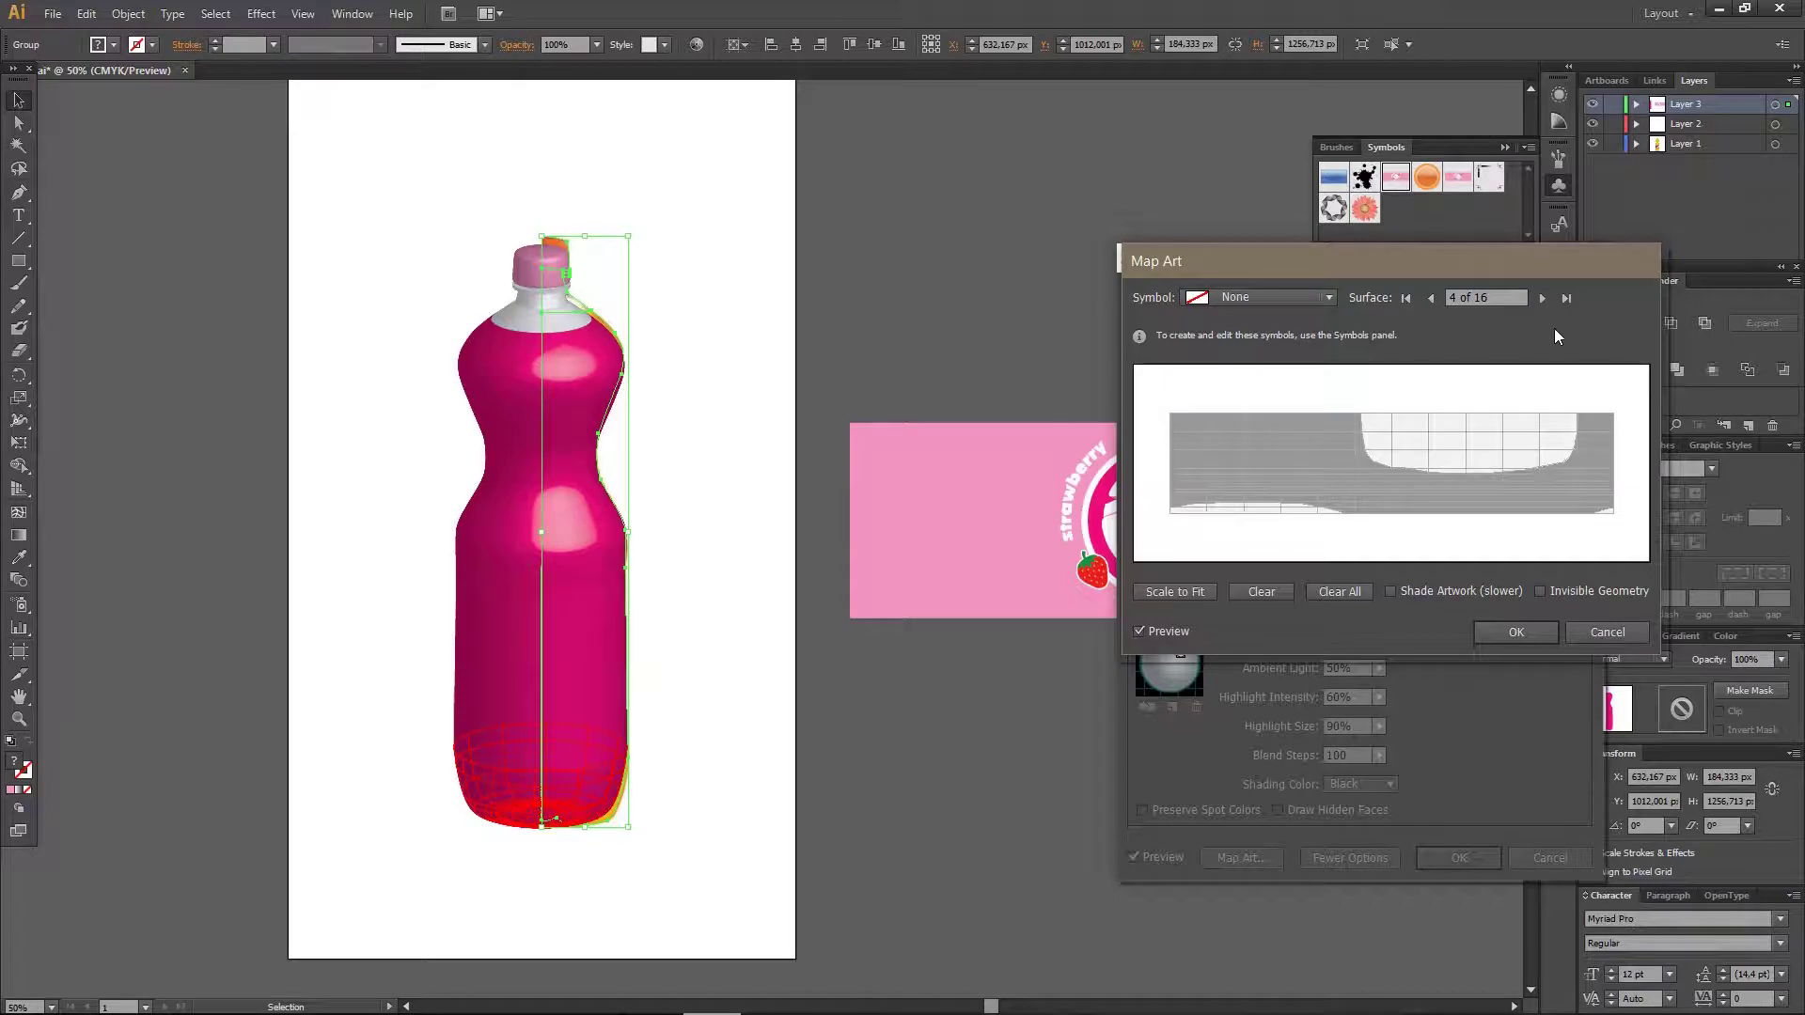
left_click(1543, 299)
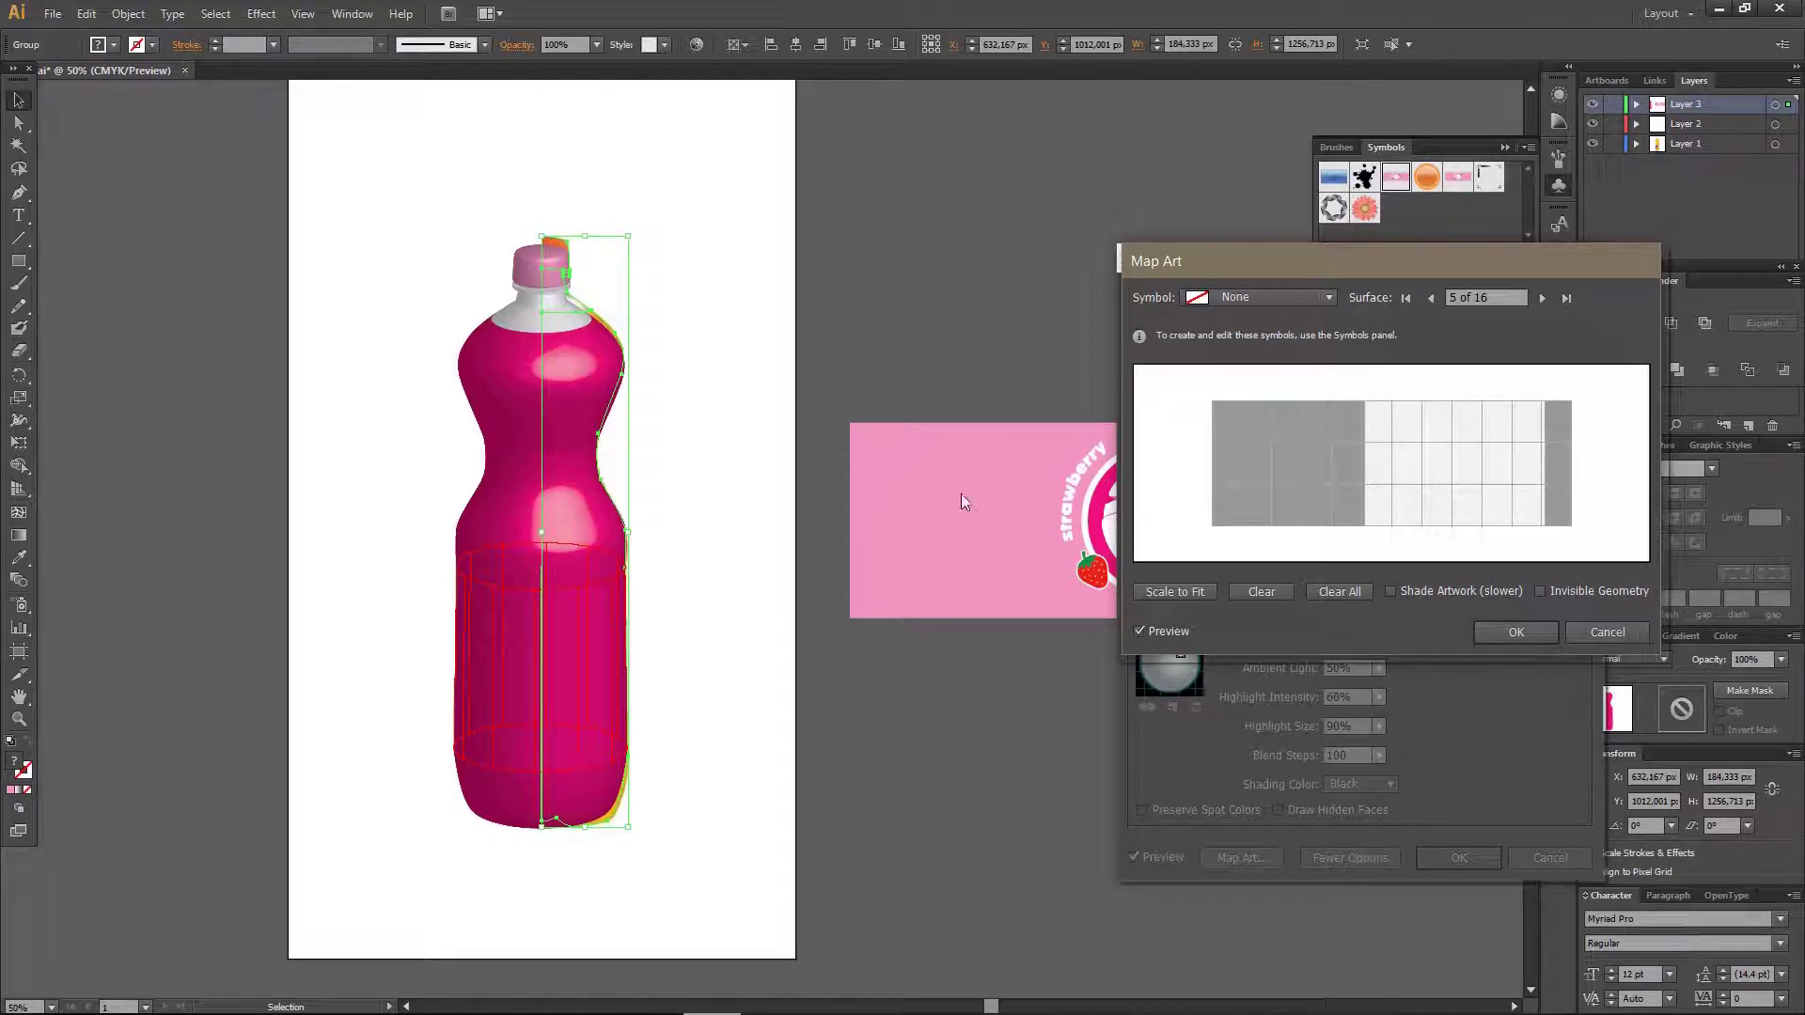
left_click(1277, 295)
left_click(1260, 415)
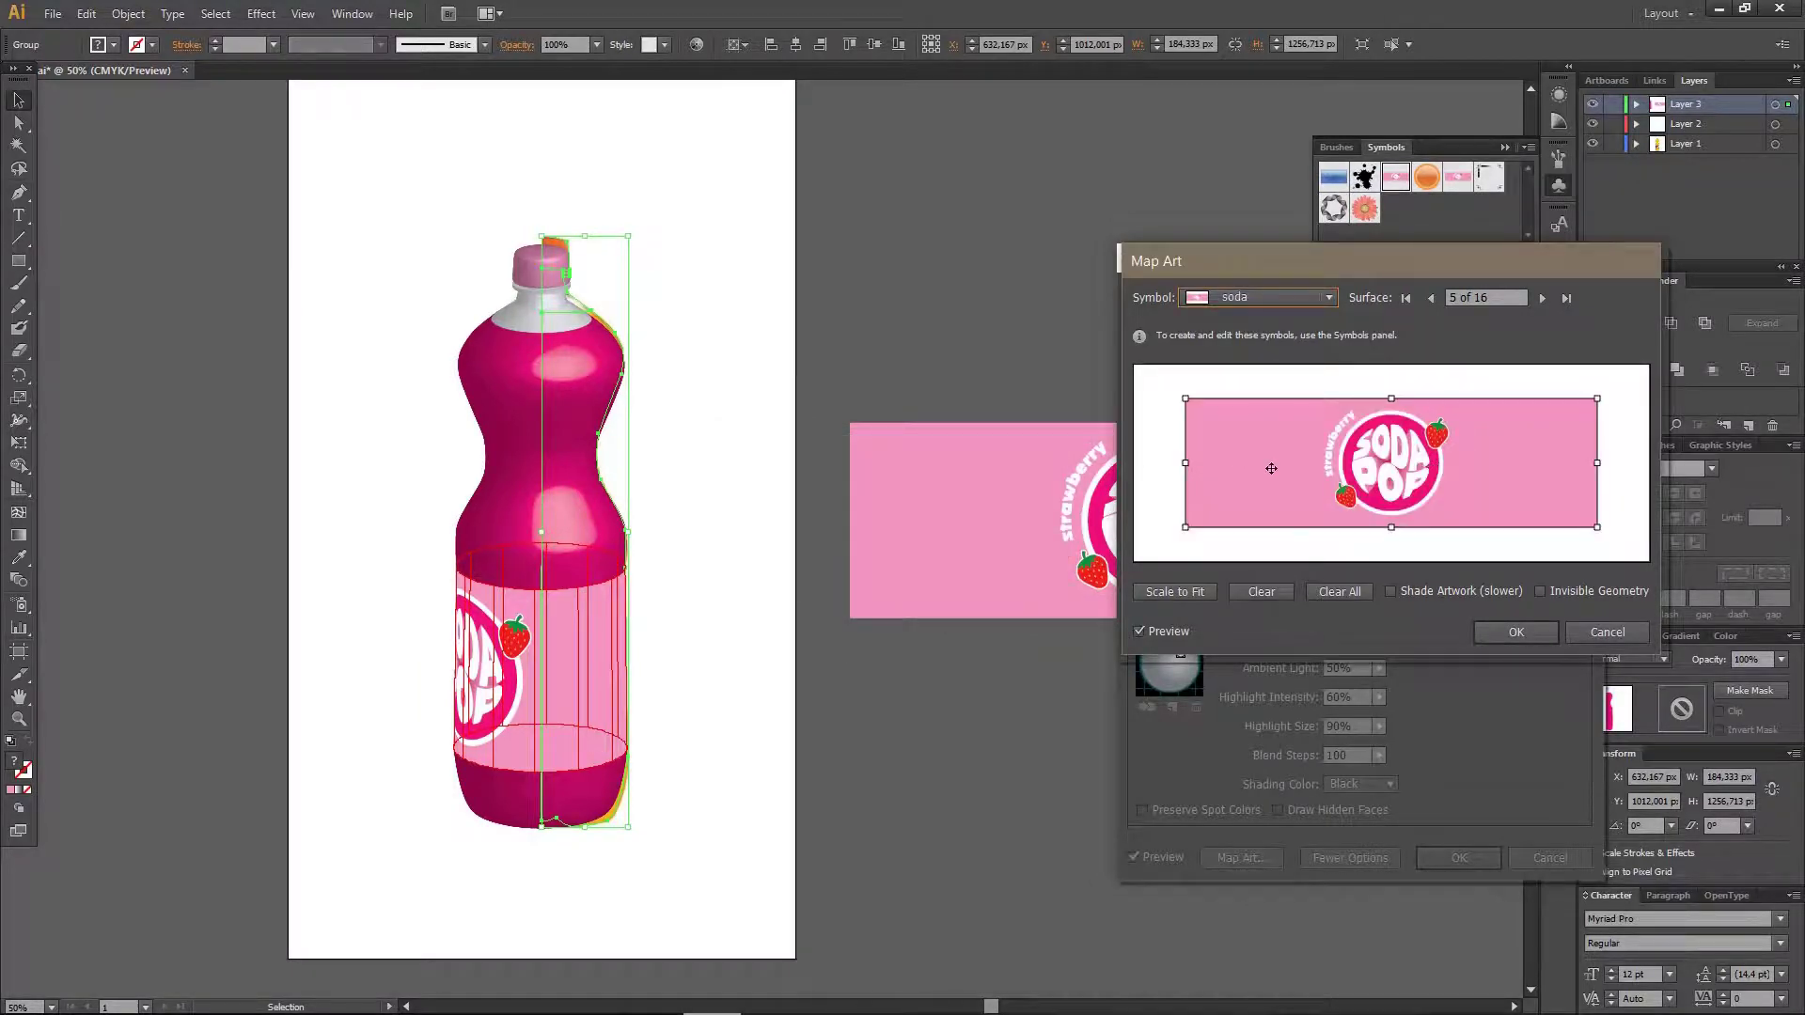
Drag the soda label in the Map Art preview until the SODA POP logo faces forward, then confirm
left_click_drag(1270, 470, 1338, 471)
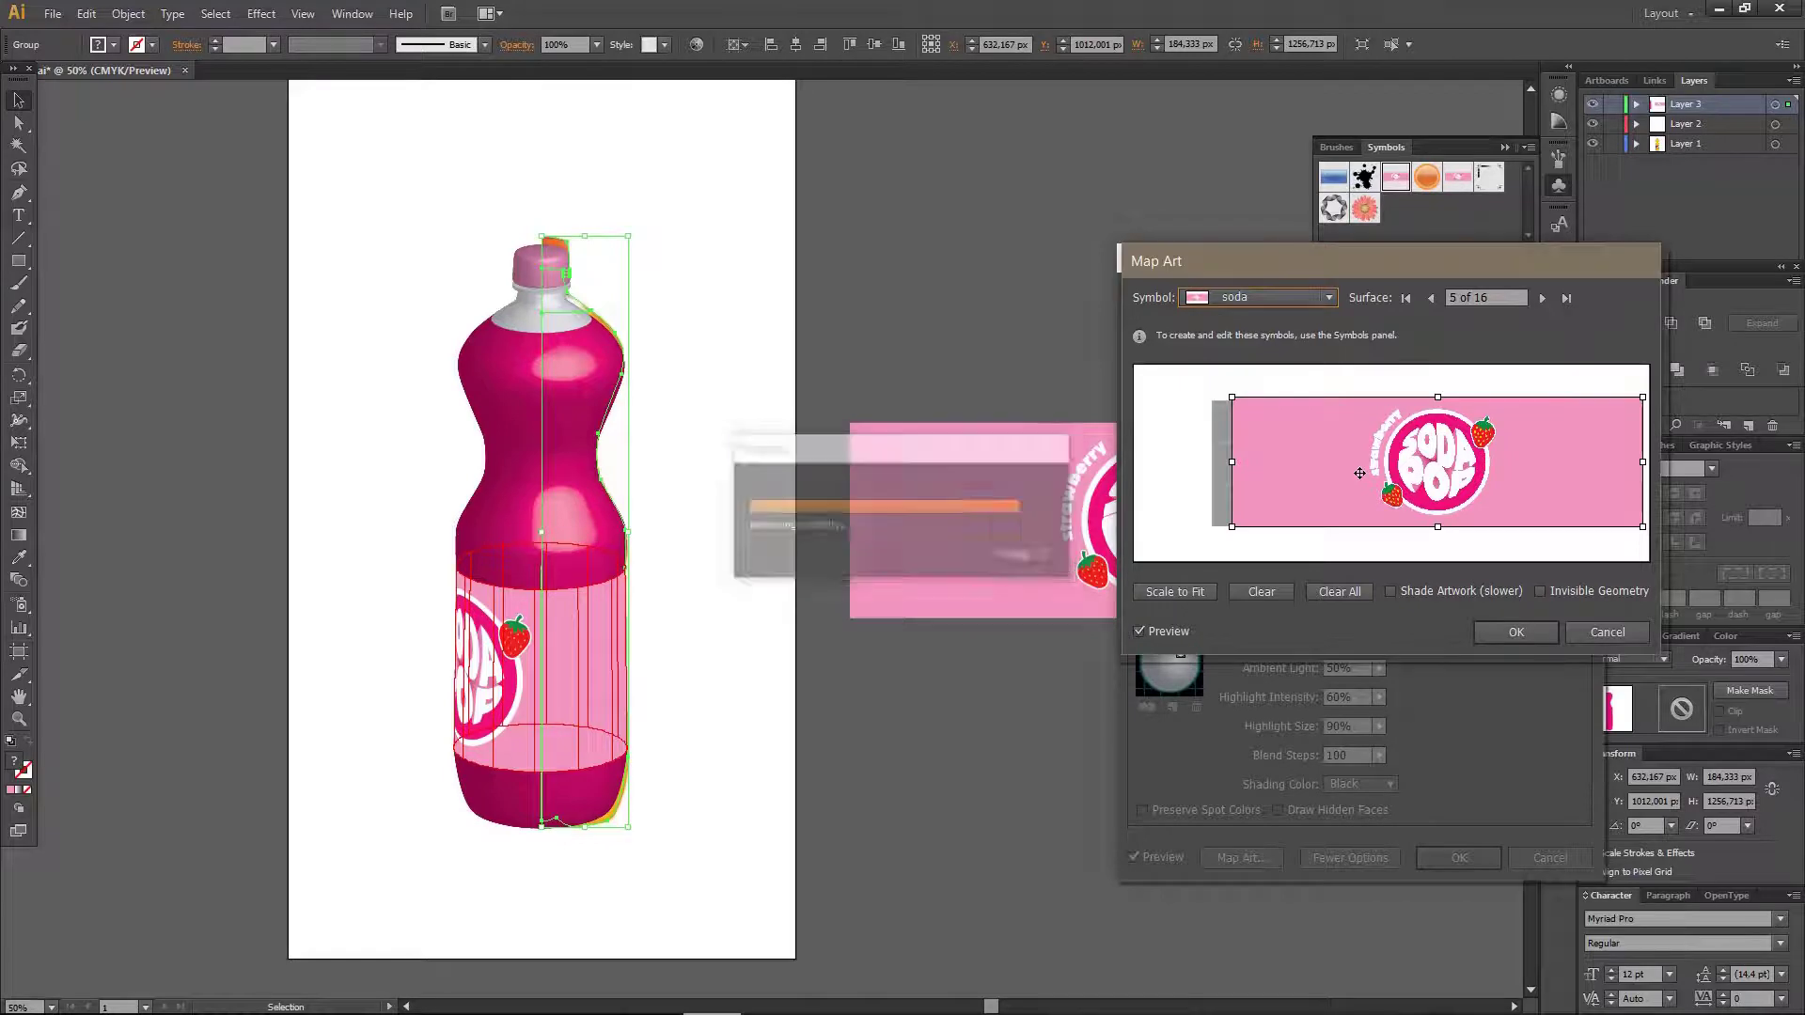
left_click_drag(1359, 473, 1424, 477)
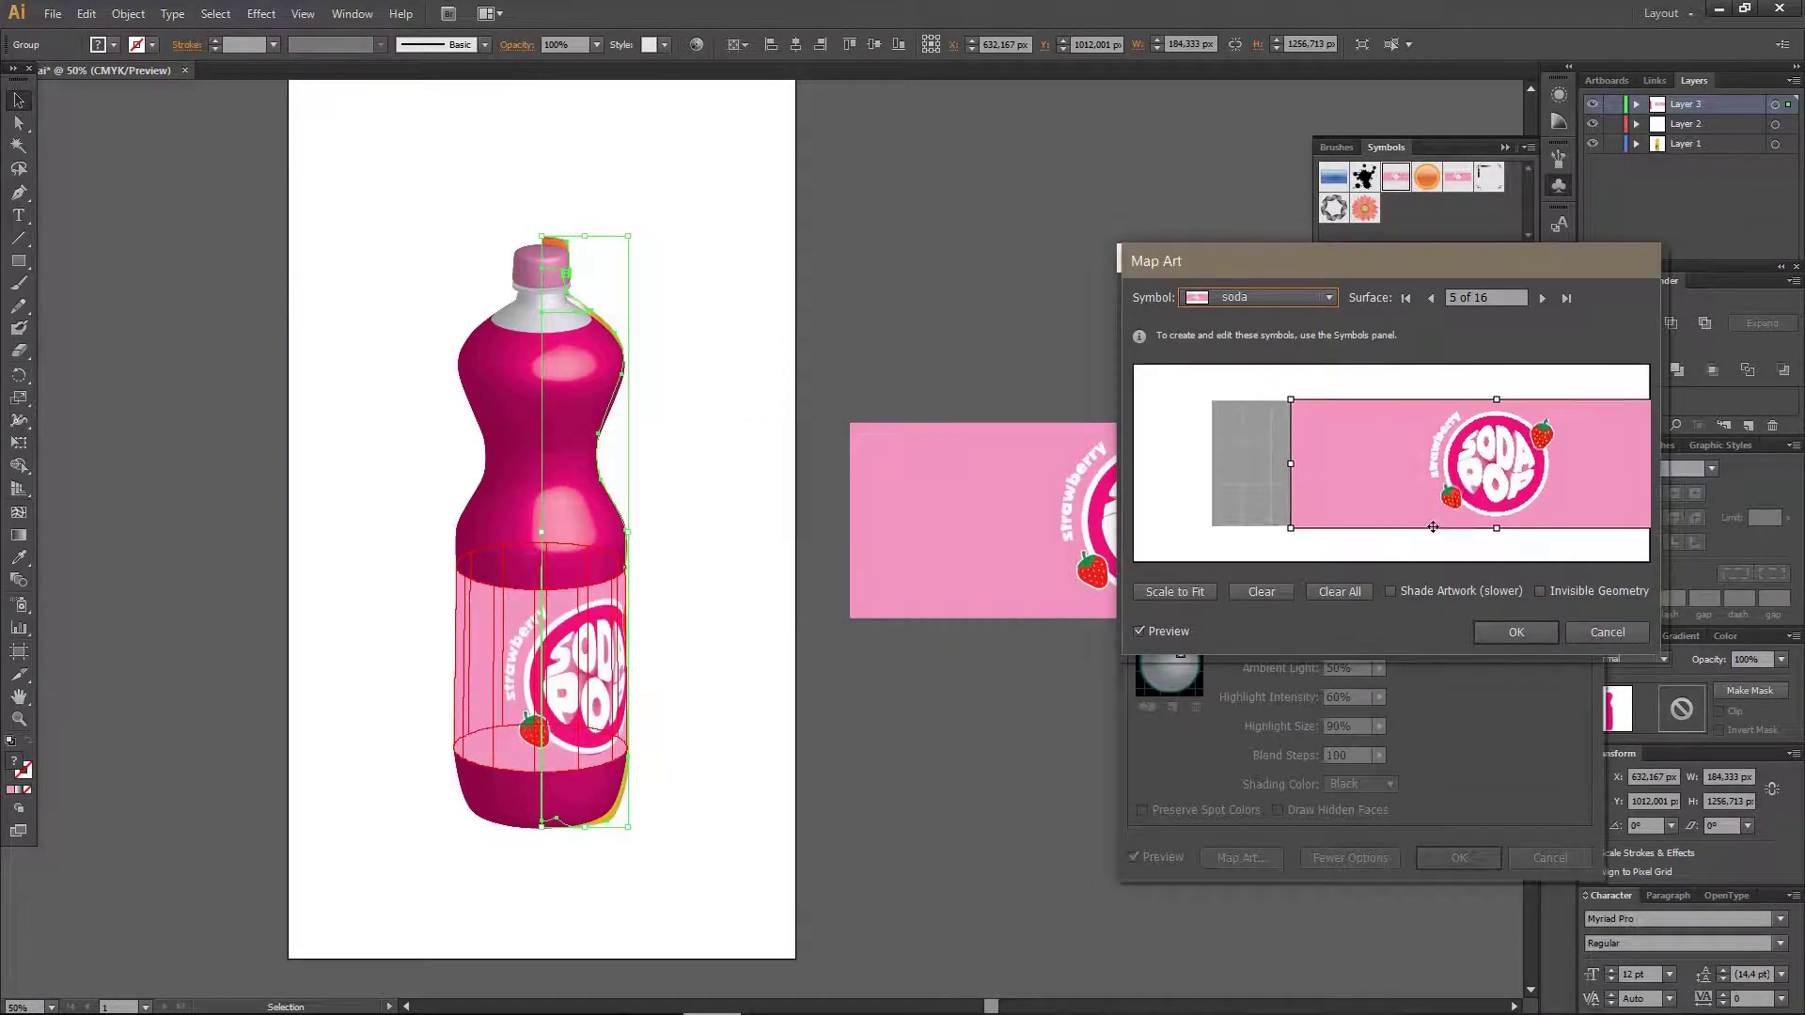
left_click_drag(1433, 527, 1415, 526)
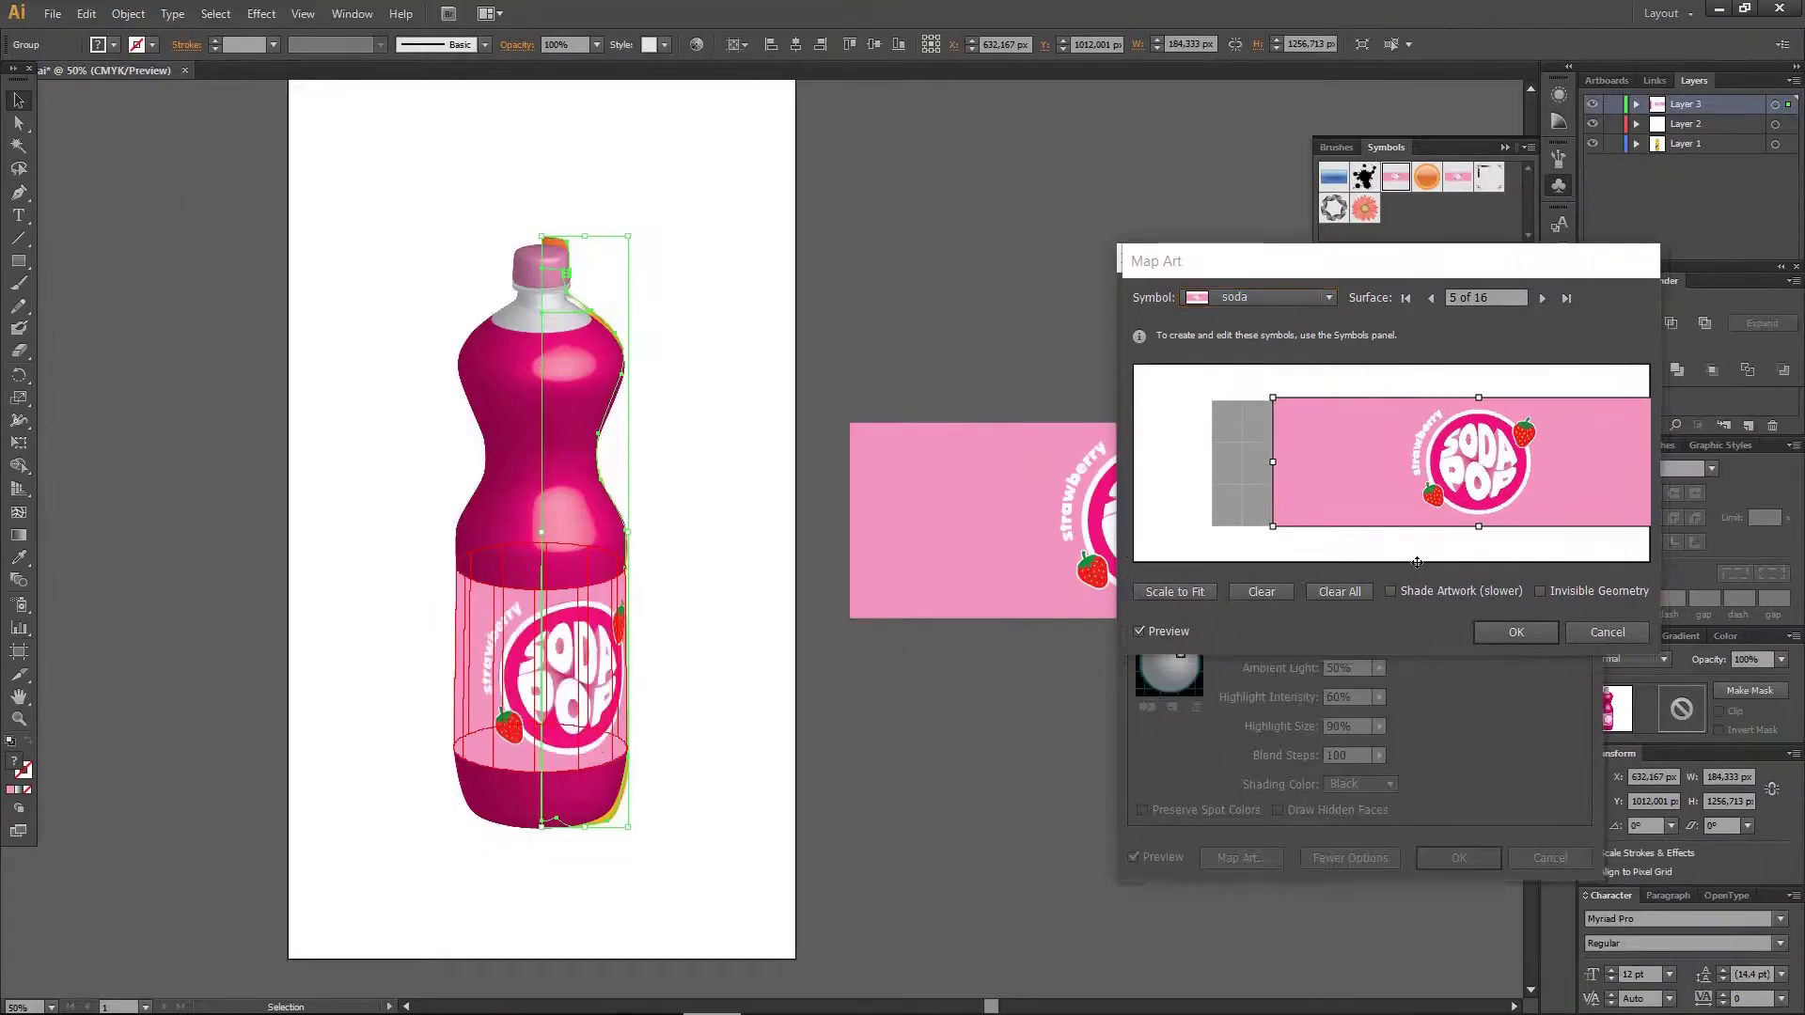
left_click_drag(1417, 520, 1414, 521)
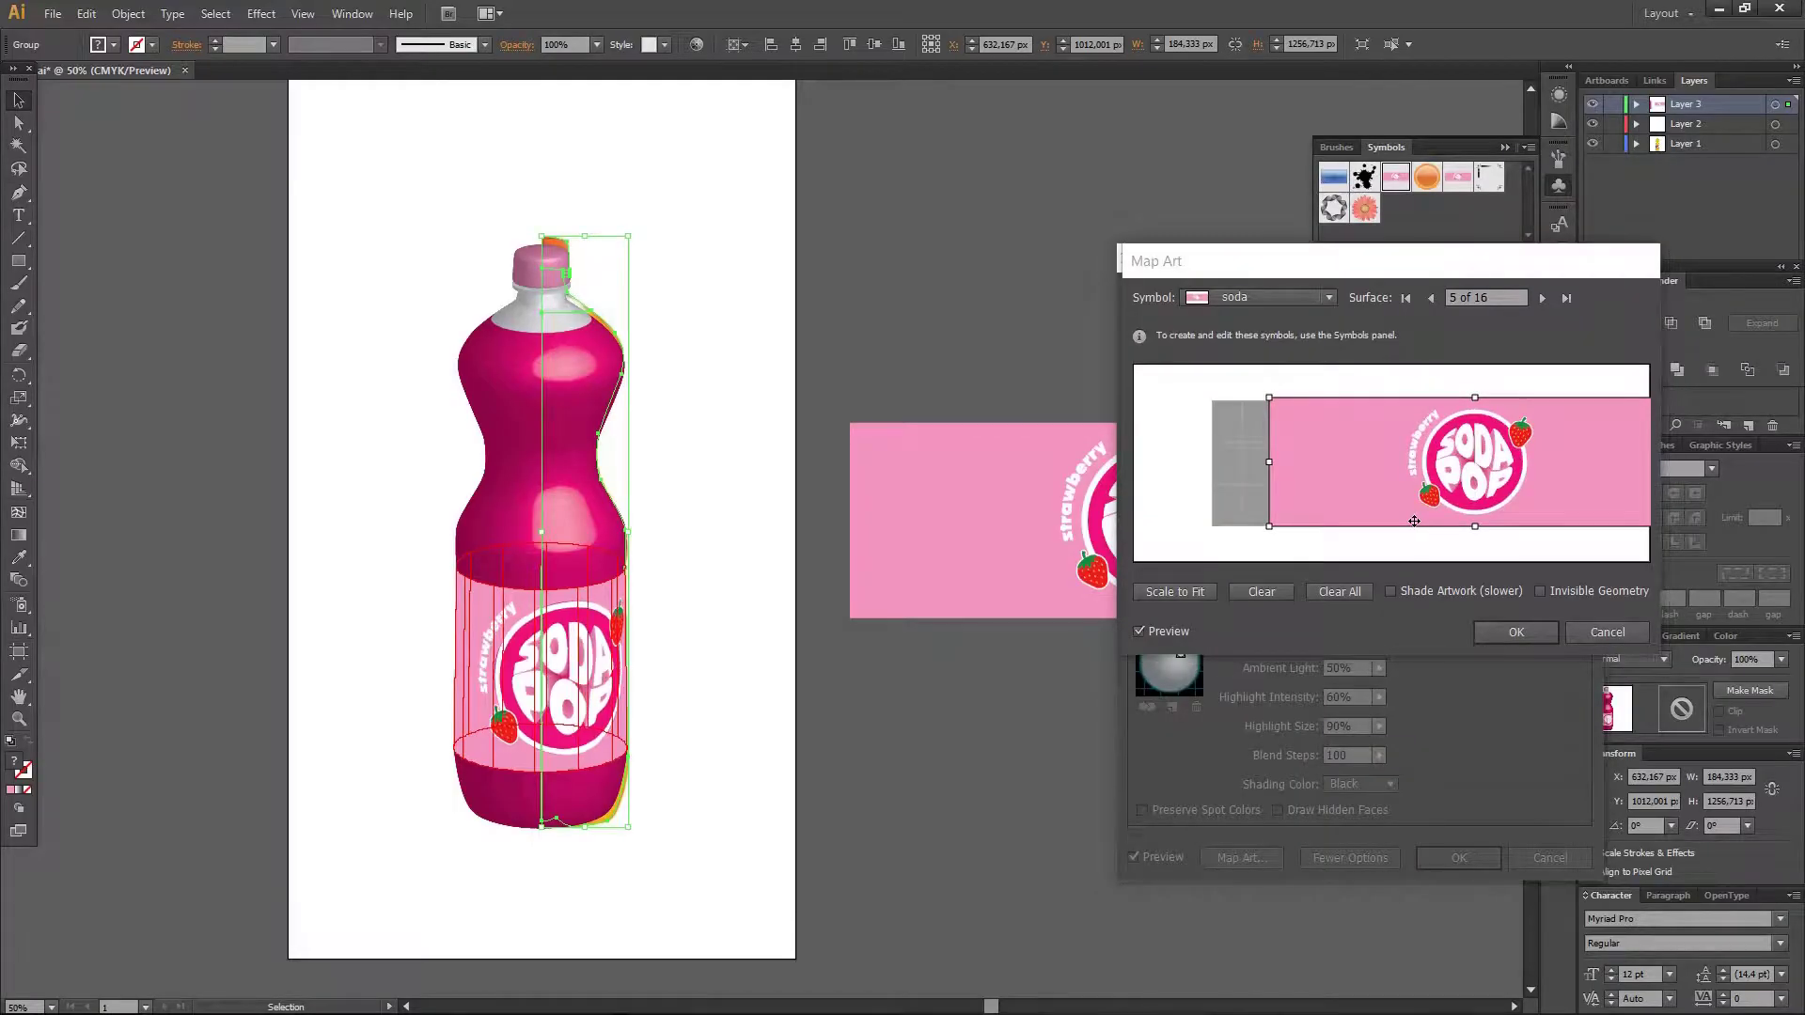
left_click_drag(1414, 521, 1395, 515)
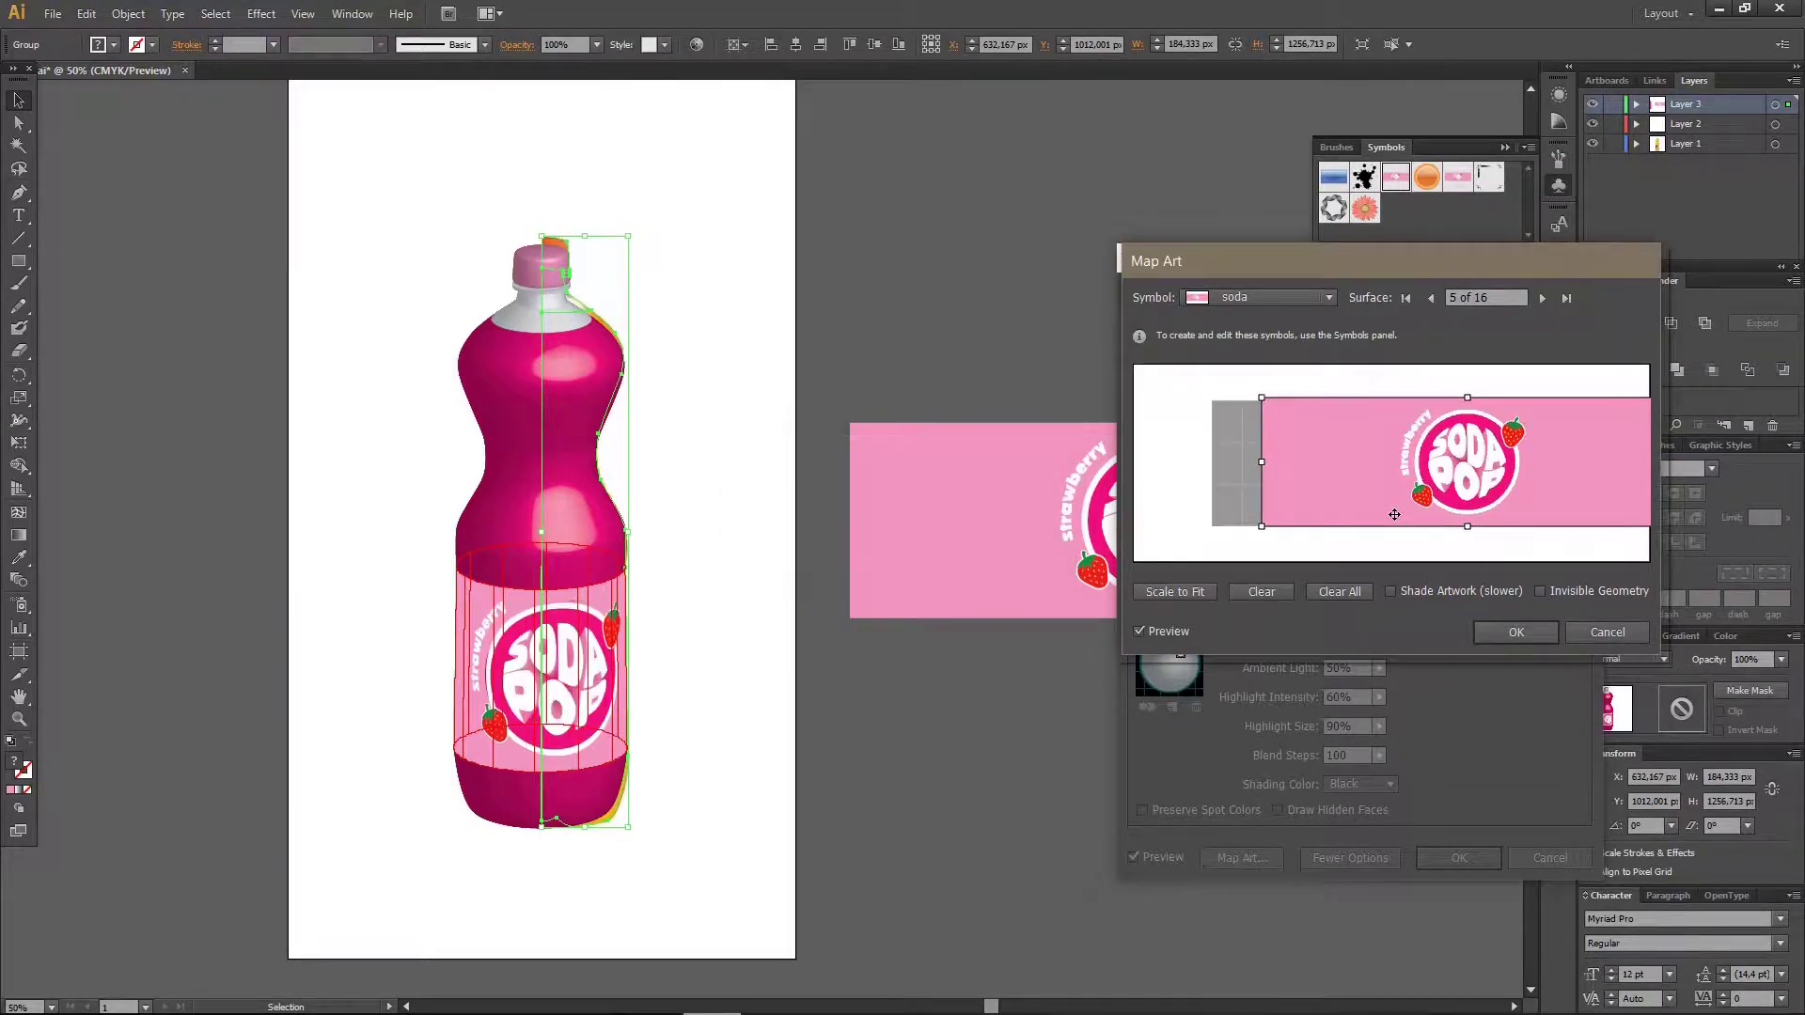
left_click_drag(1394, 514, 1386, 516)
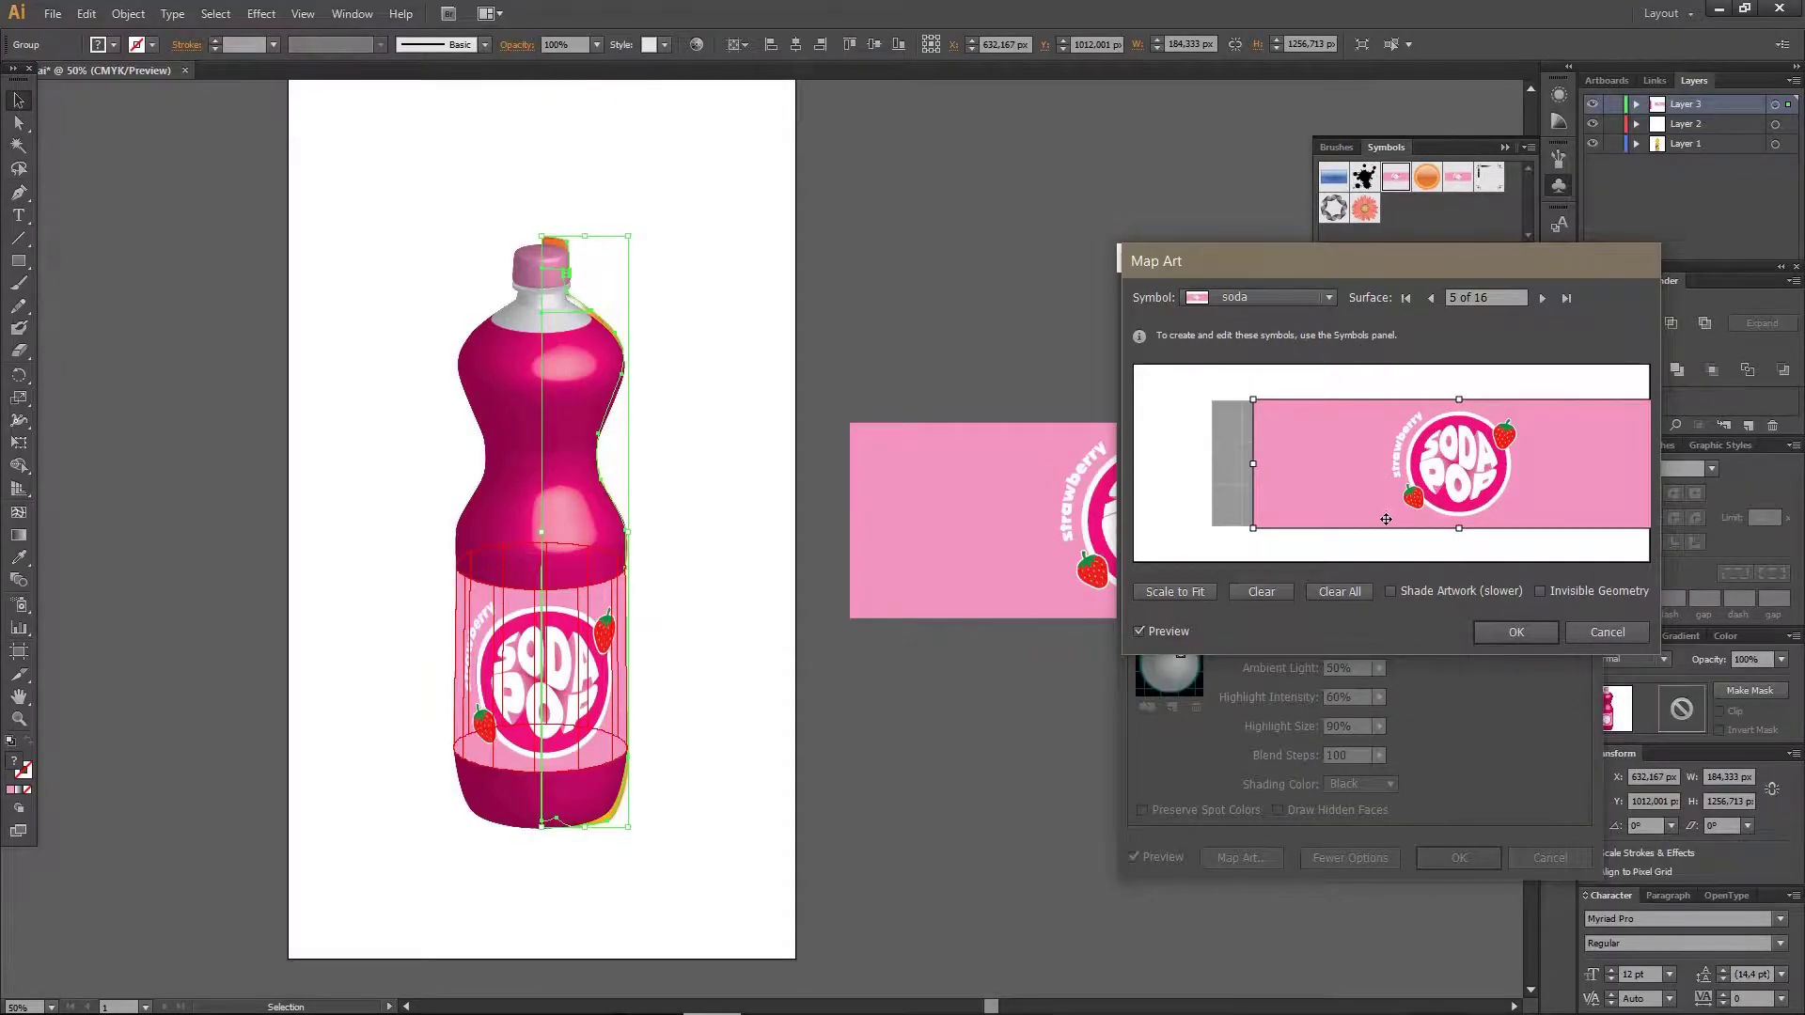
left_click(1515, 632)
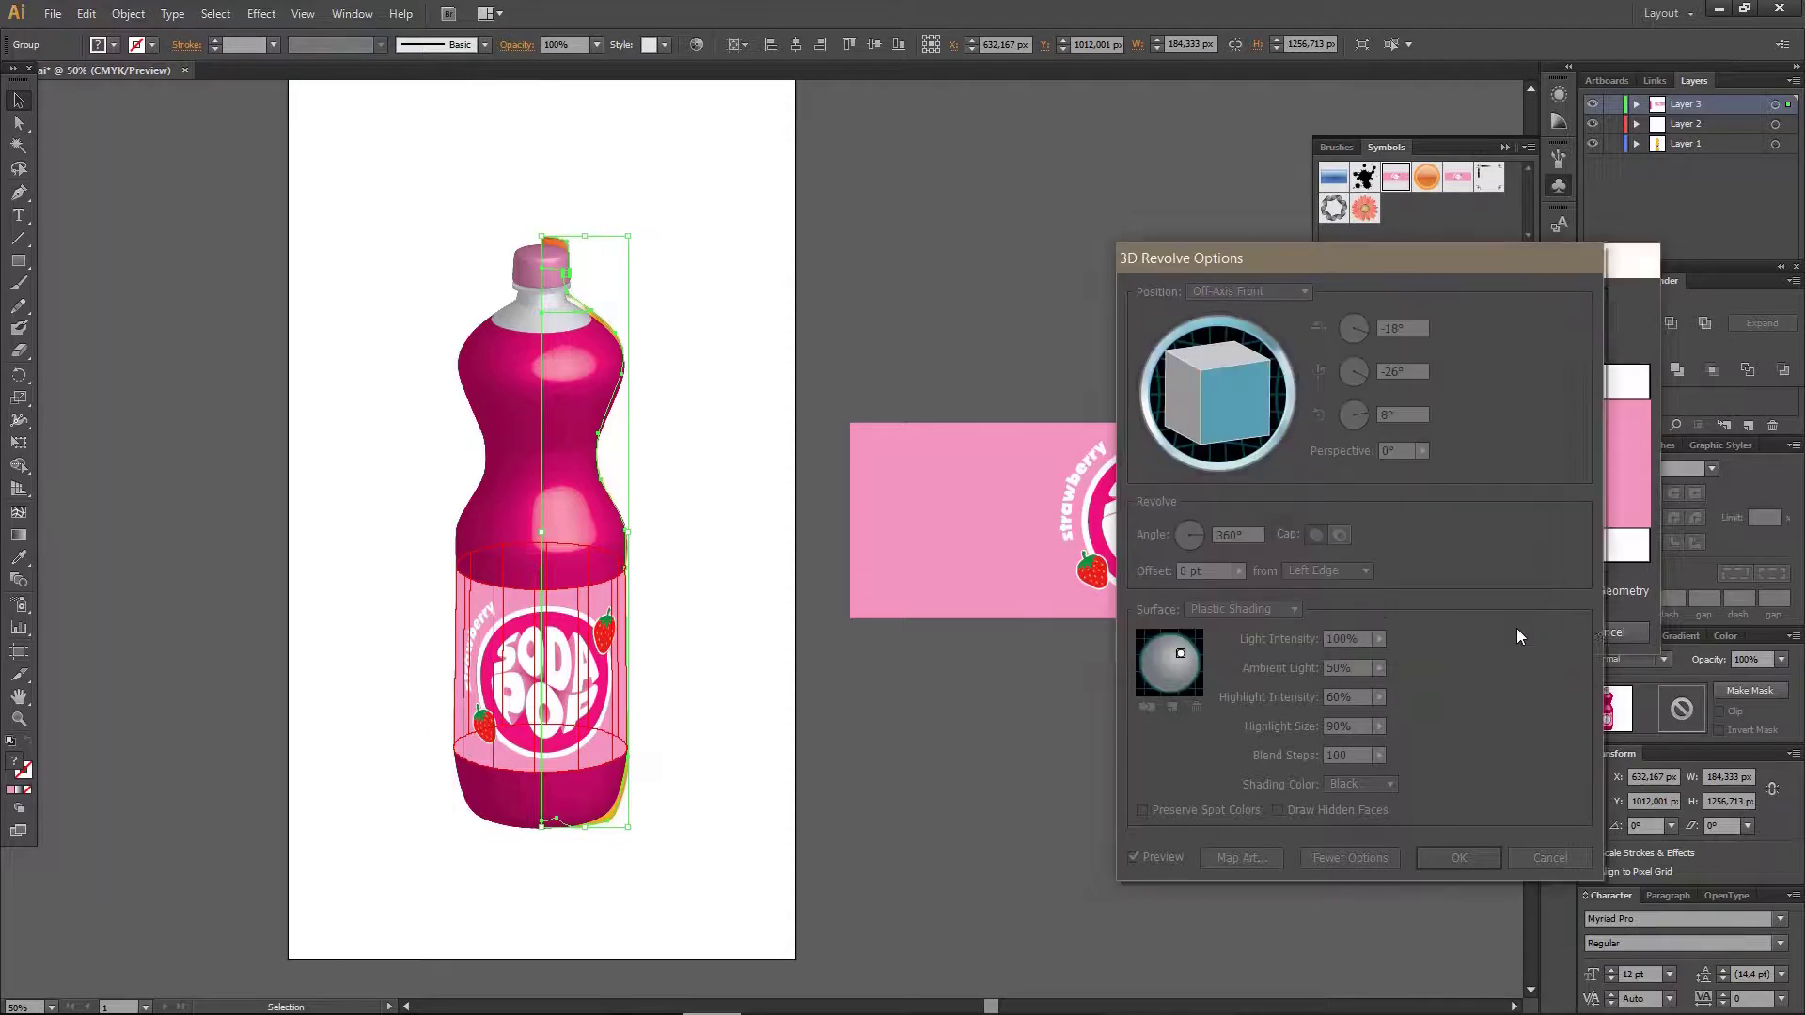
Apply the labelled 3D revolve and drag the bottle right to centre it at X 648.808 px
left_click(1462, 858)
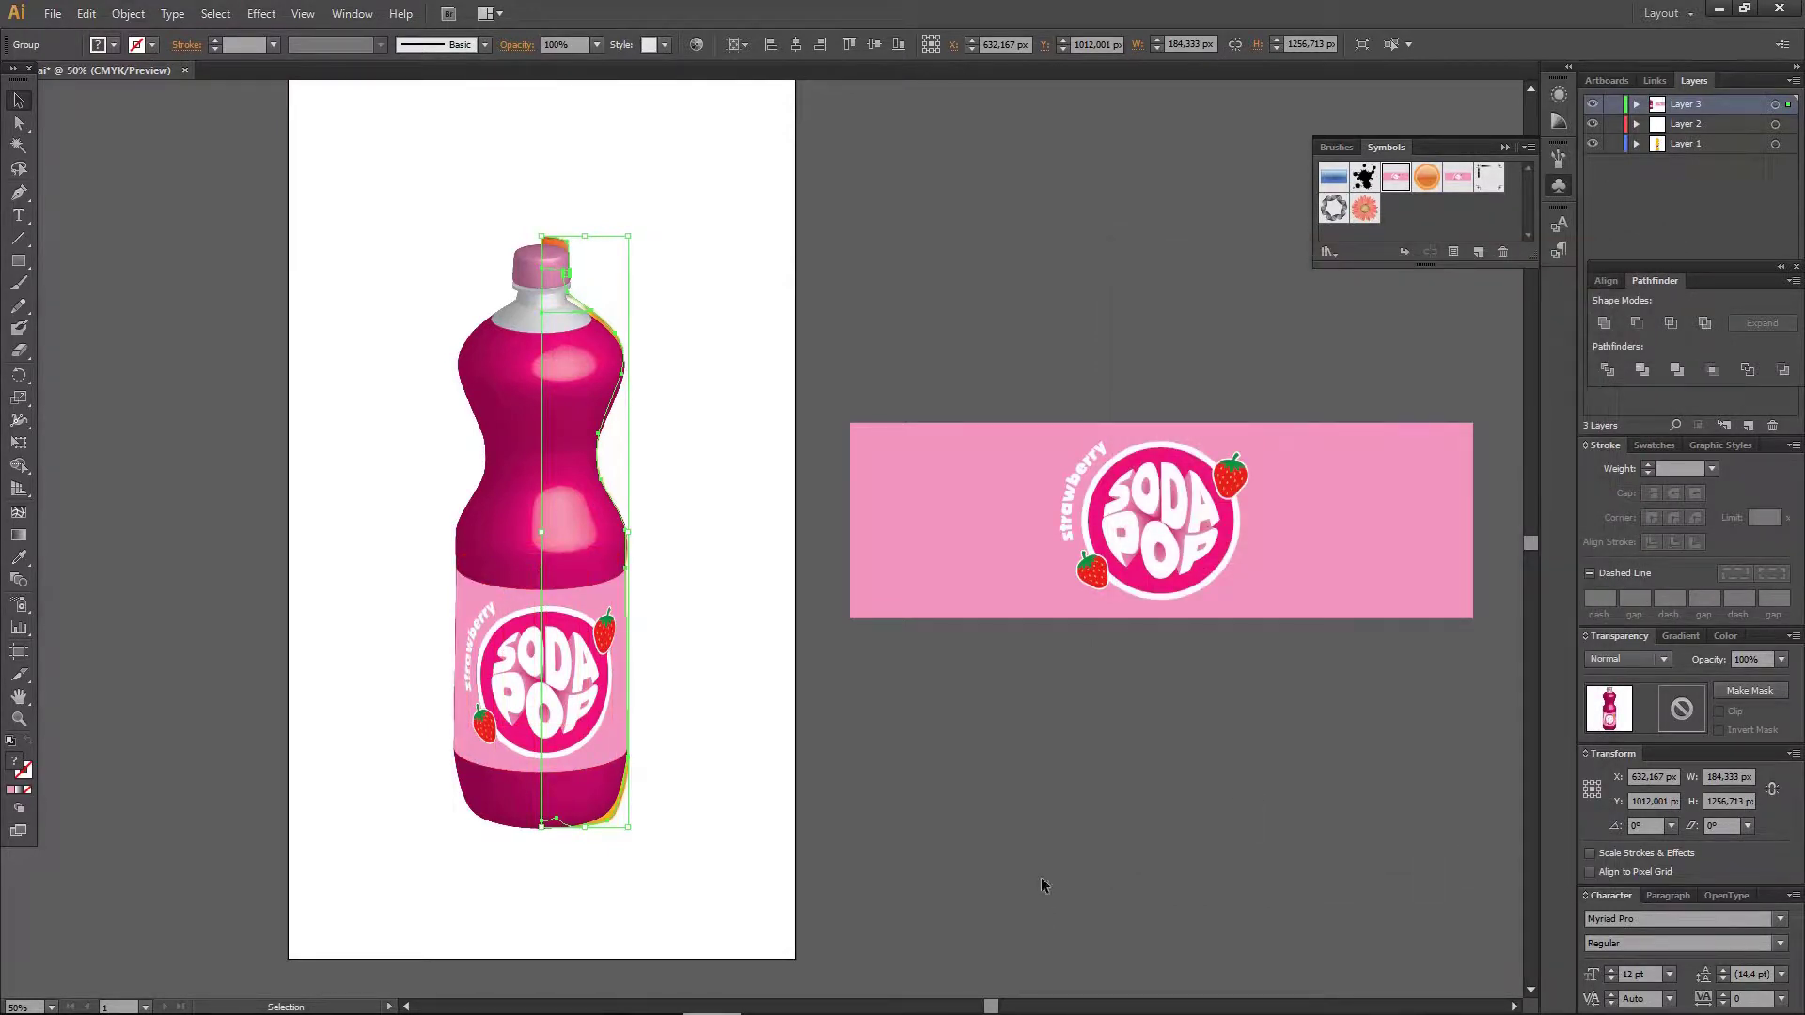
left_click(1047, 846)
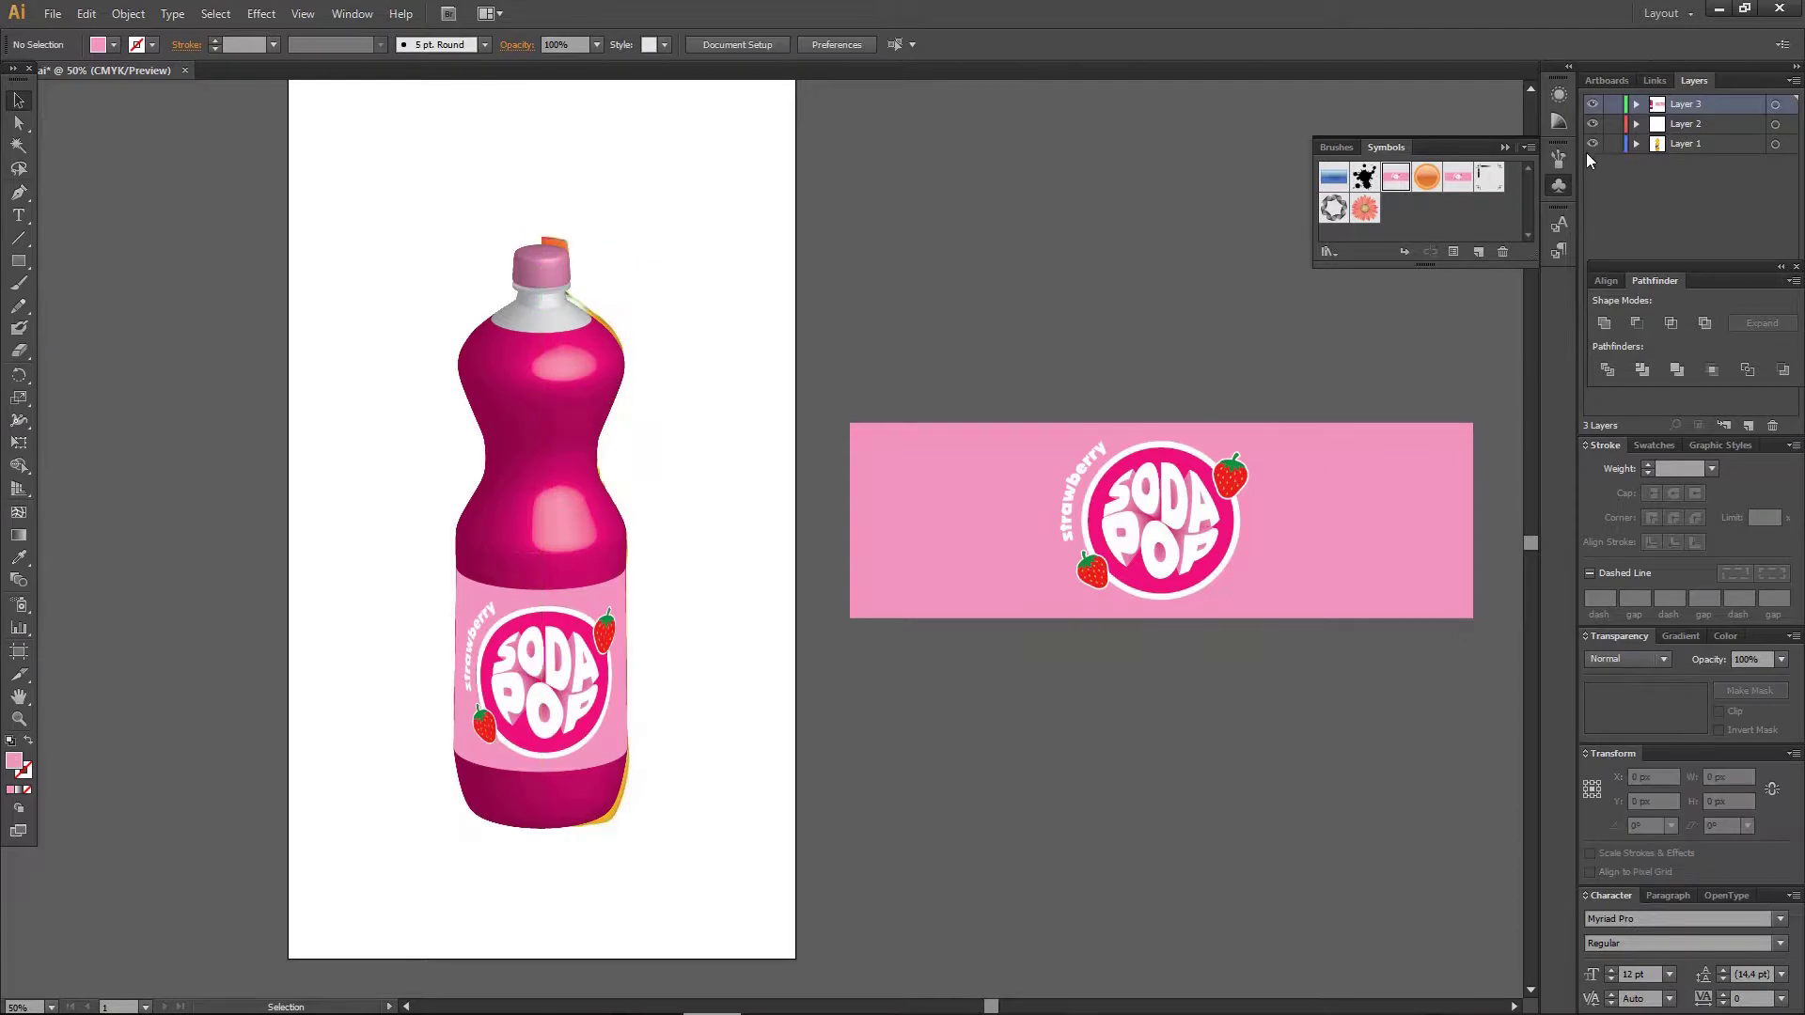
left_click_drag(534, 427, 515, 405)
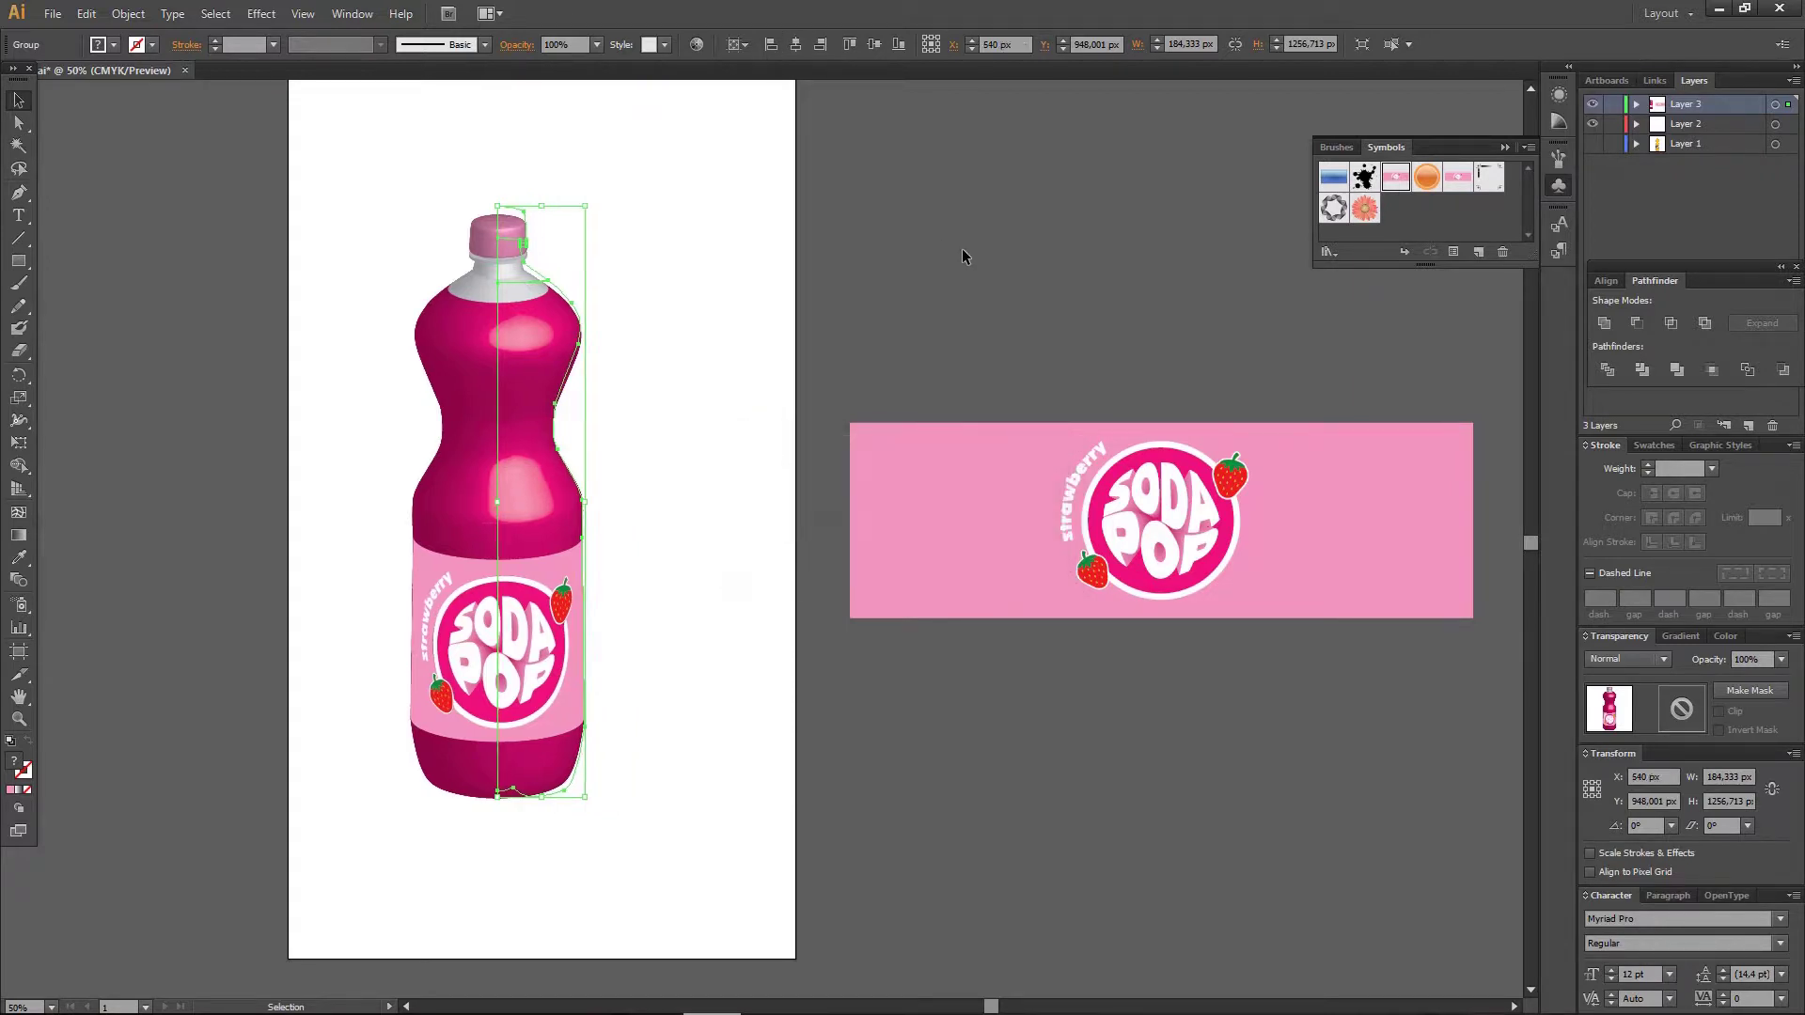
left_click_drag(562, 369, 598, 368)
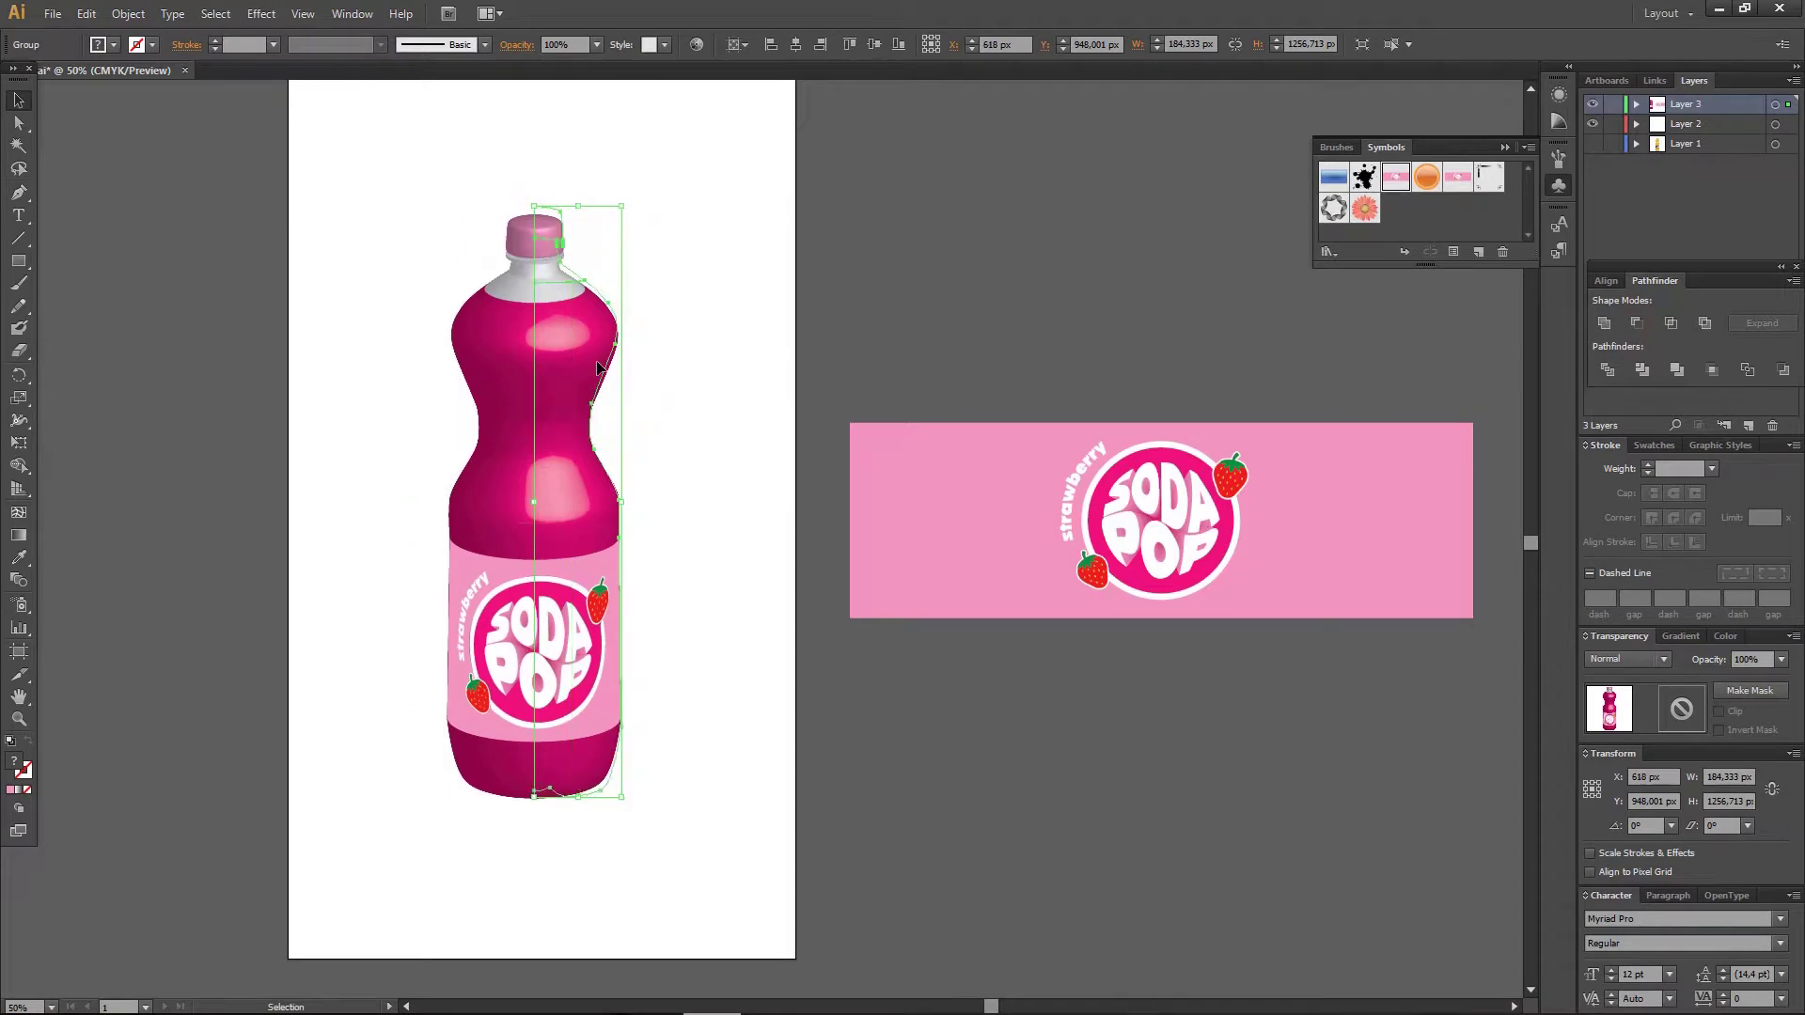
left_click_drag(598, 368, 612, 369)
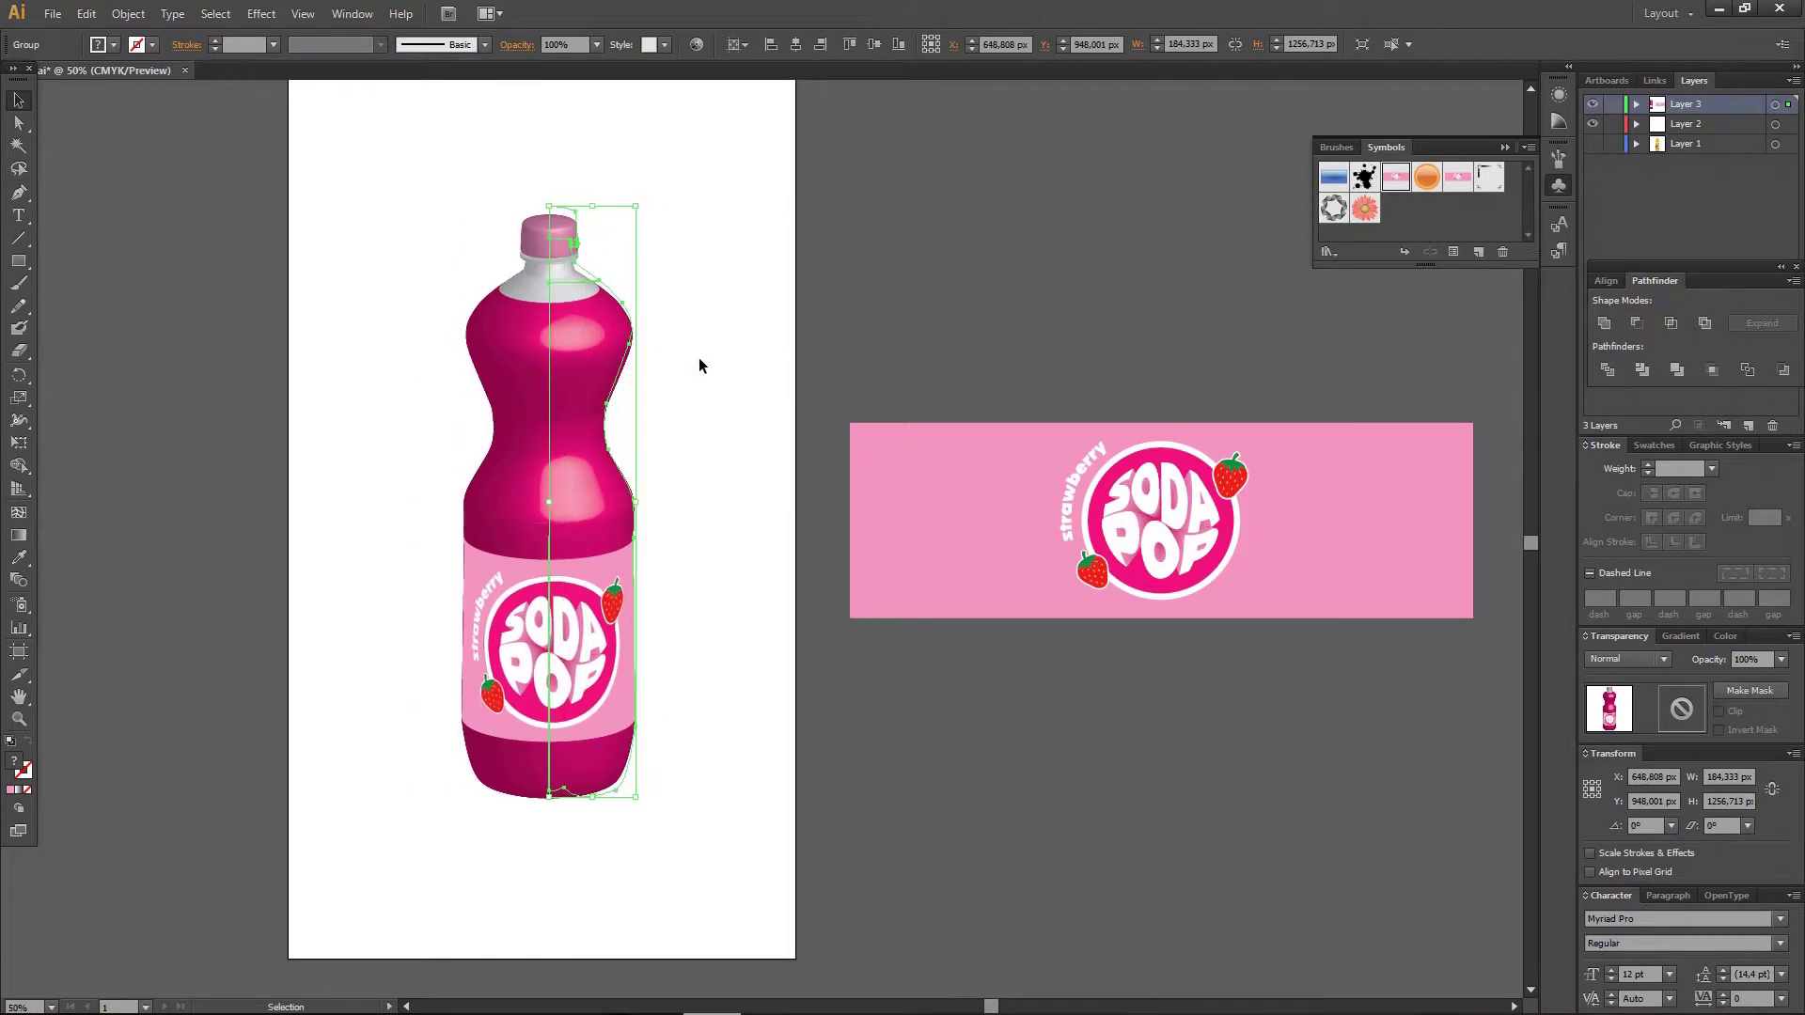
key("a")
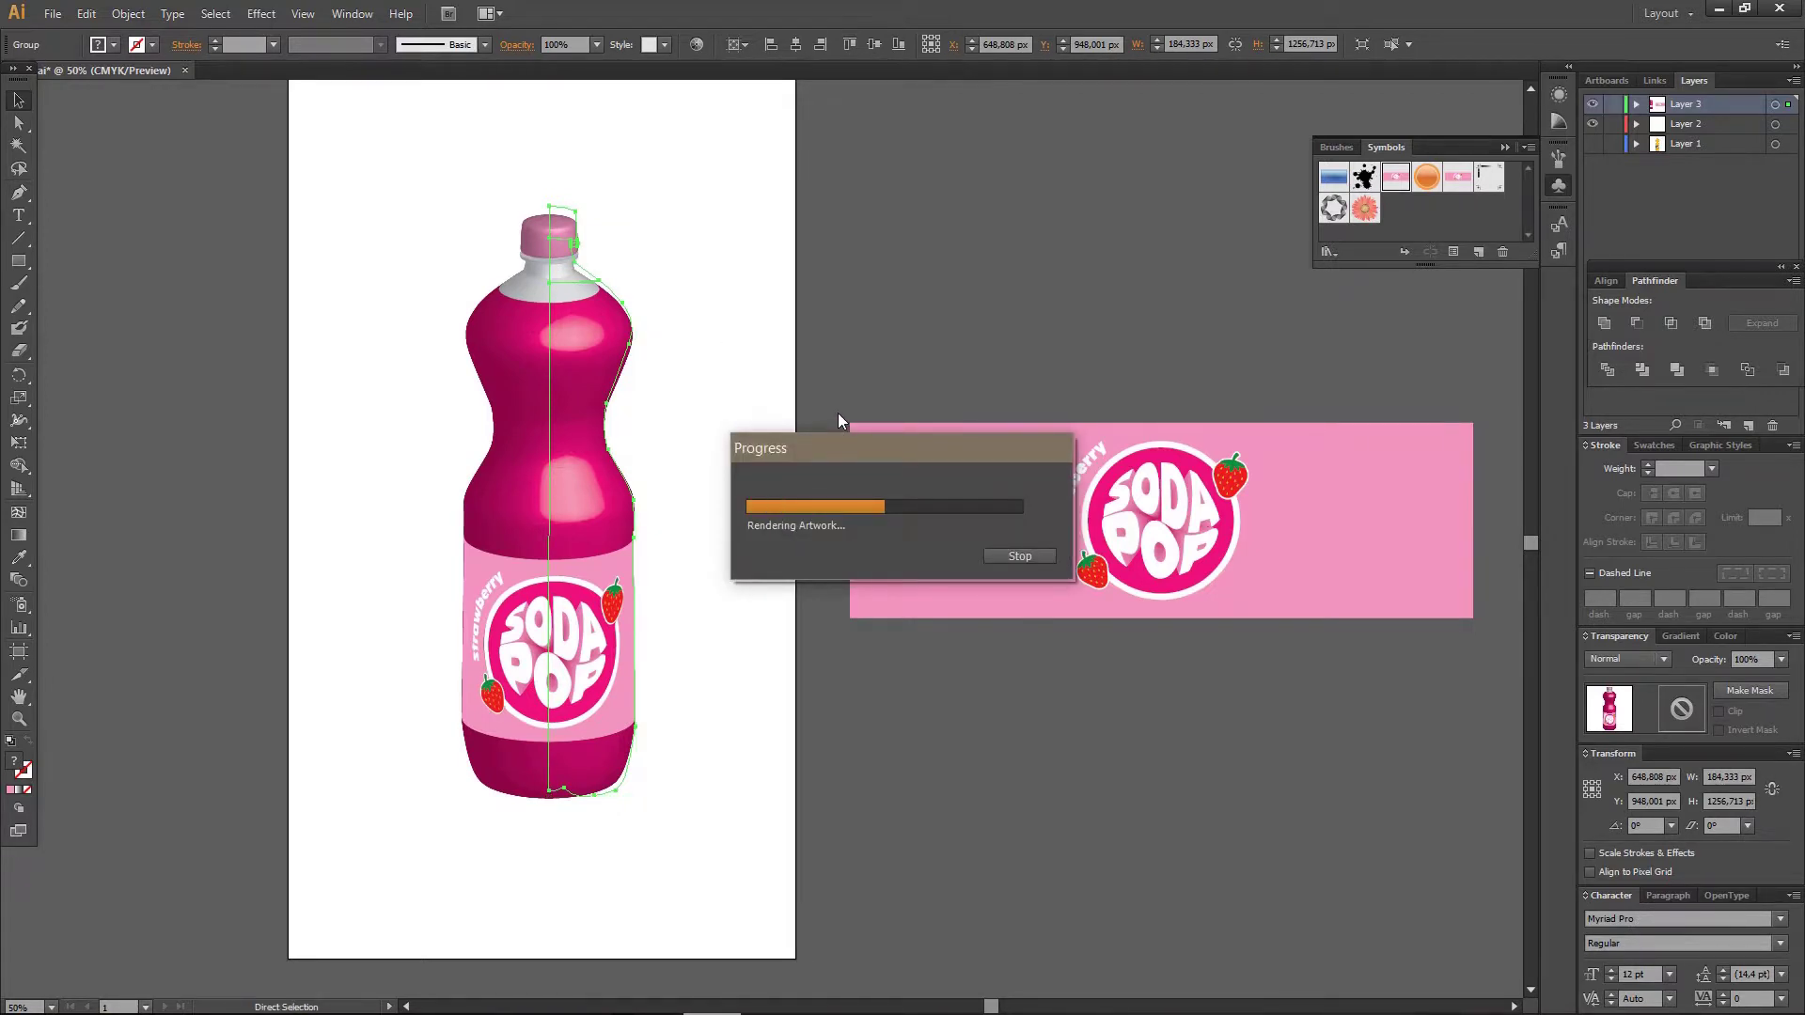
left_click(838, 421)
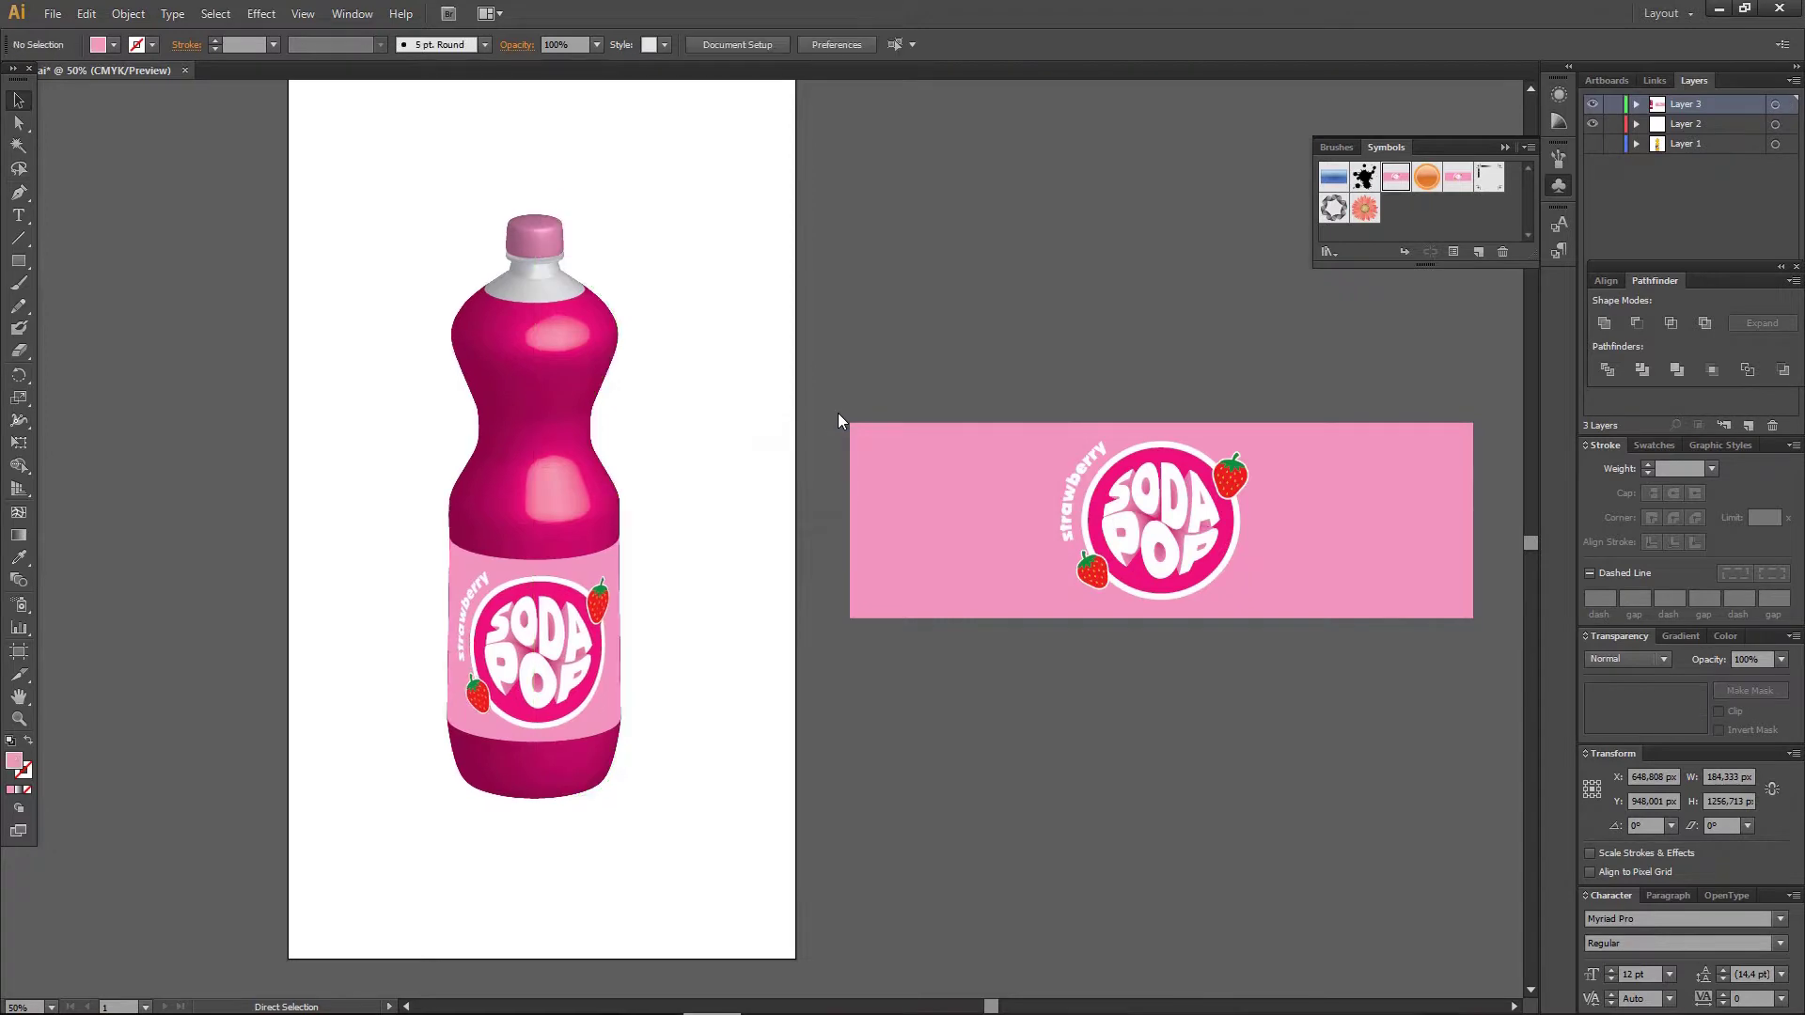